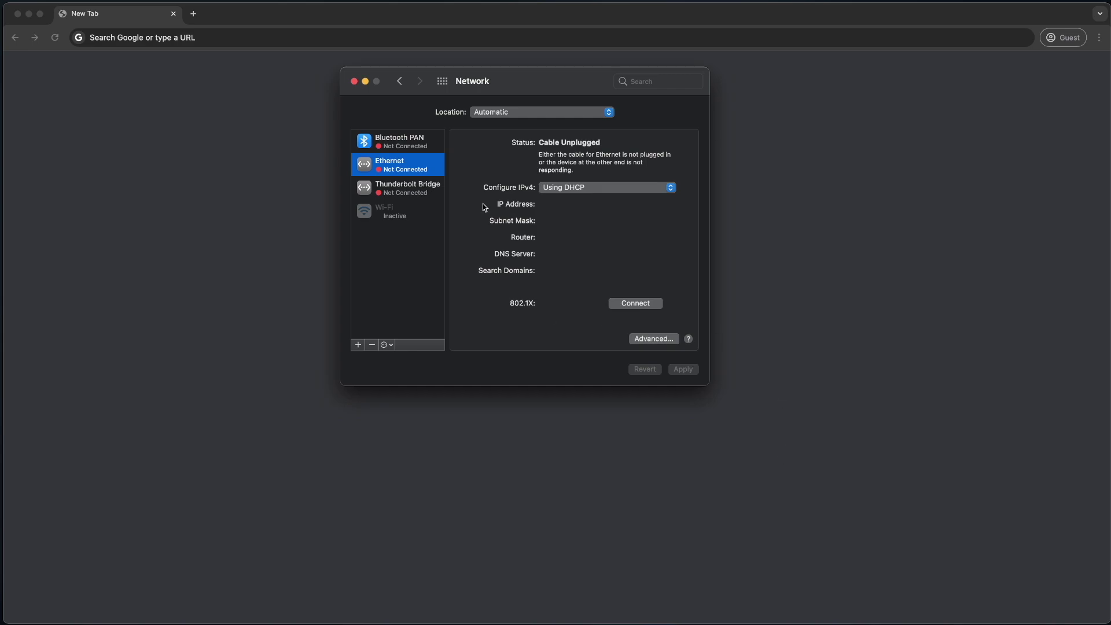
# Step: Set Ethernet IPv4 manually to 192.168.1.30, mask 255.255.255.0, router 192.168.1.1, and apply
pyautogui.click(665, 339)
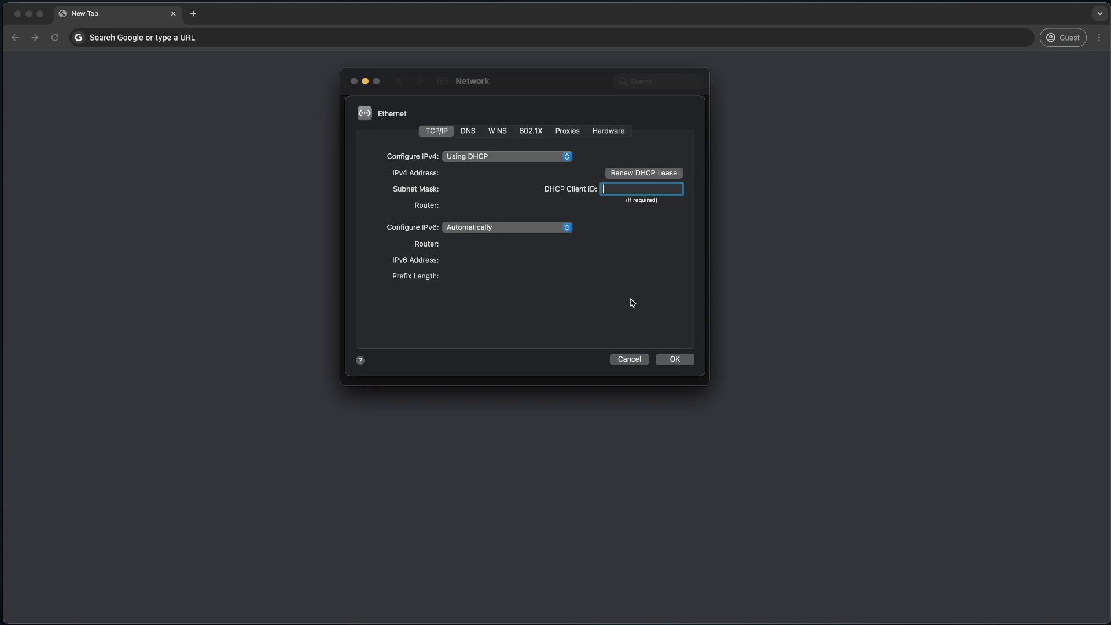
pyautogui.click(523, 157)
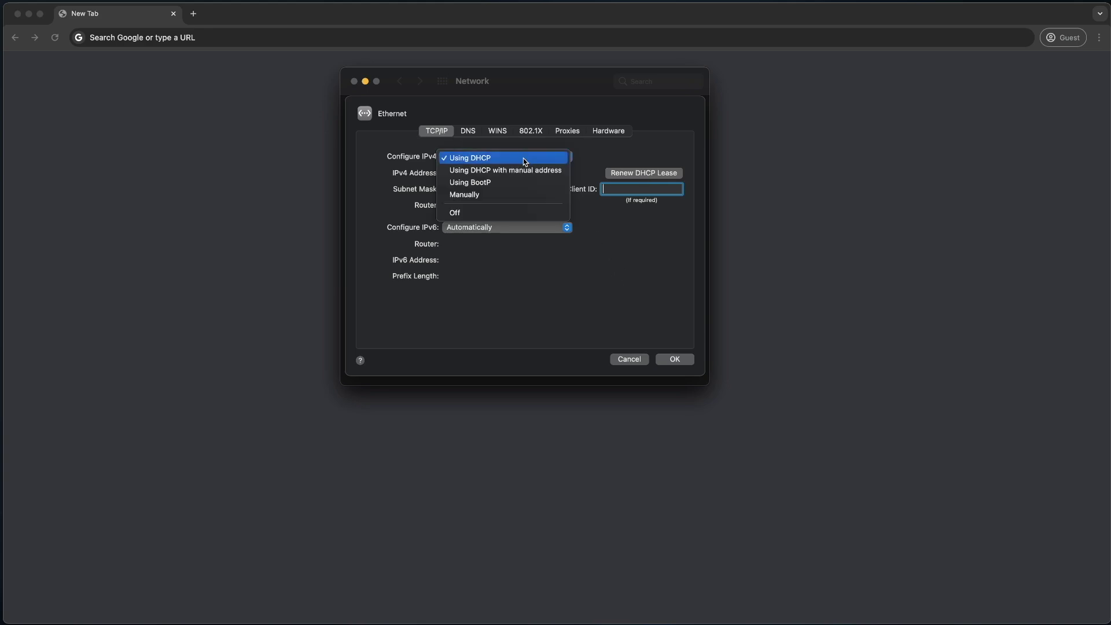
pyautogui.click(523, 191)
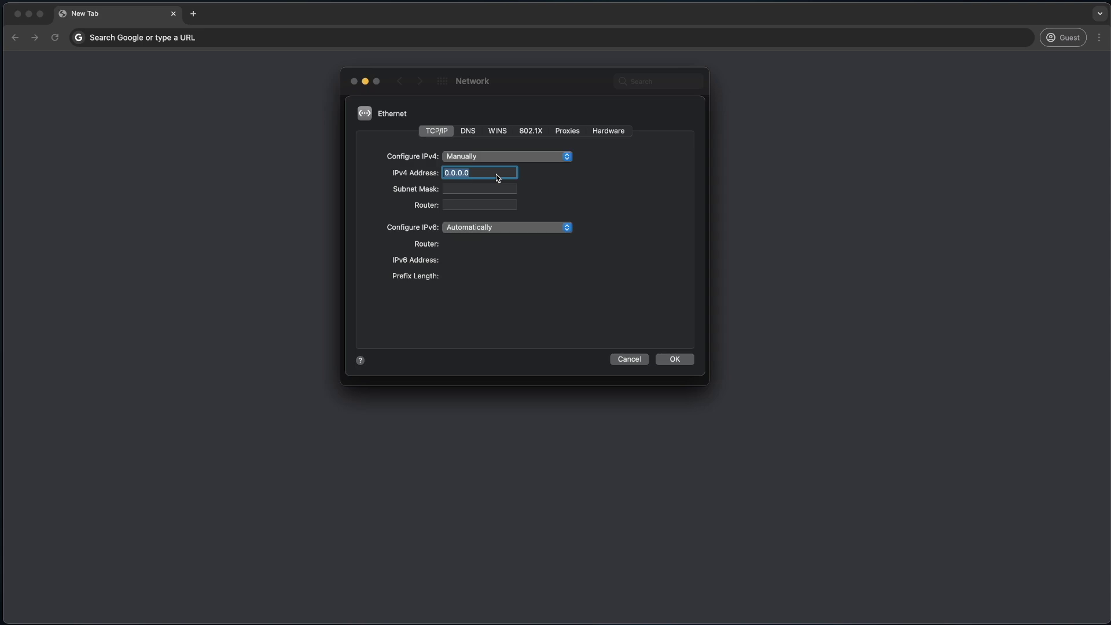
pyautogui.write('192.168.1.30')
pyautogui.press('Tab')
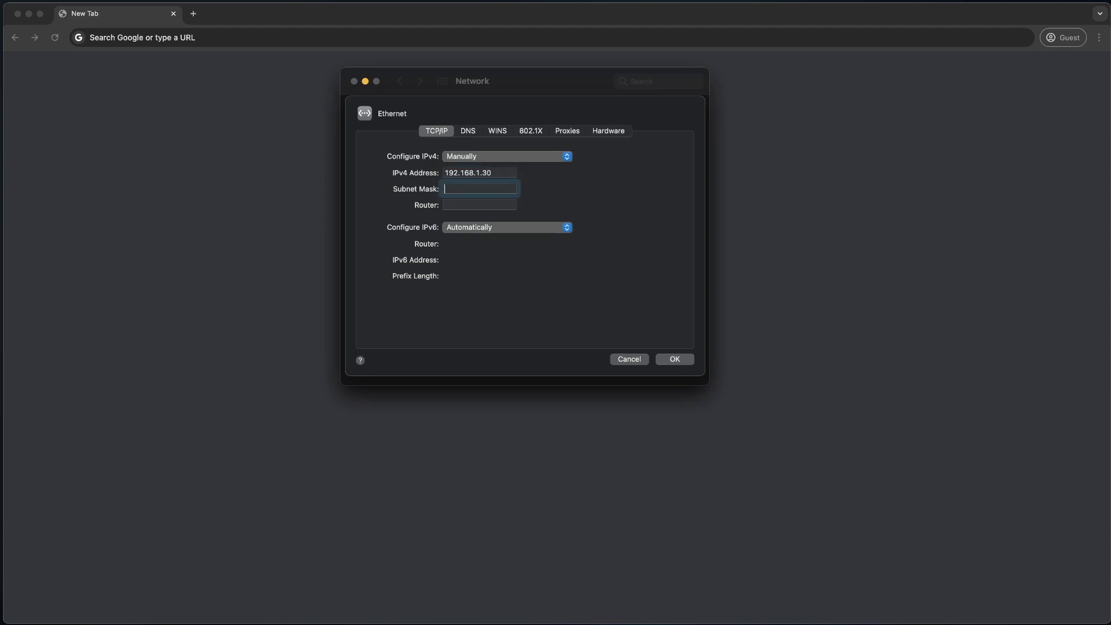
pyautogui.write('255.255.255.0')
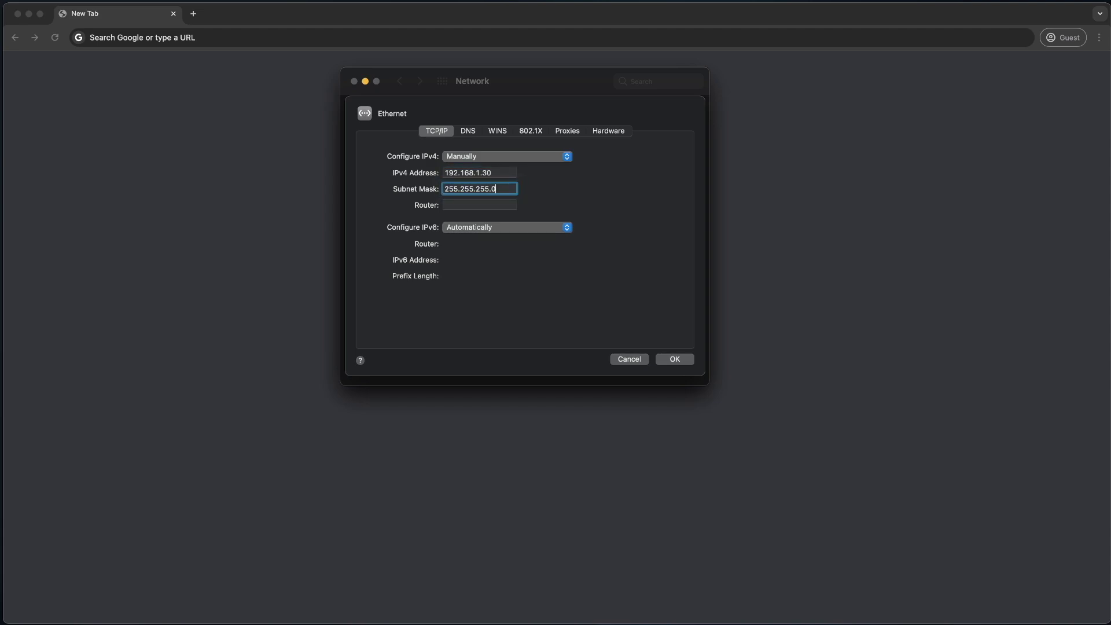
pyautogui.press('Tab')
pyautogui.write('192.168.1.1')
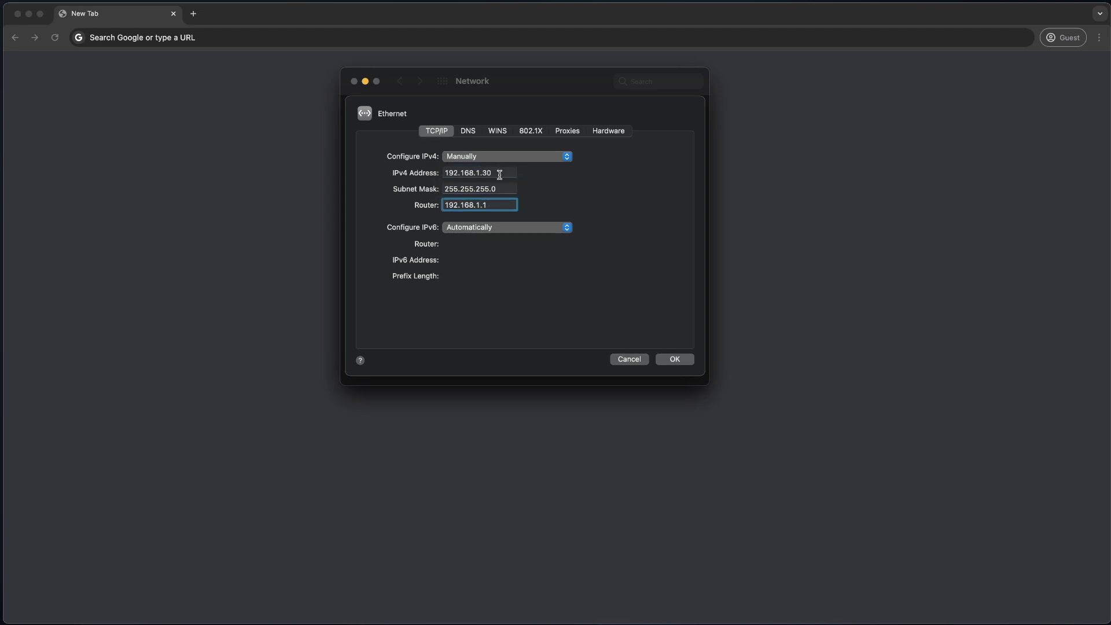
pyautogui.click(675, 359)
pyautogui.click(682, 371)
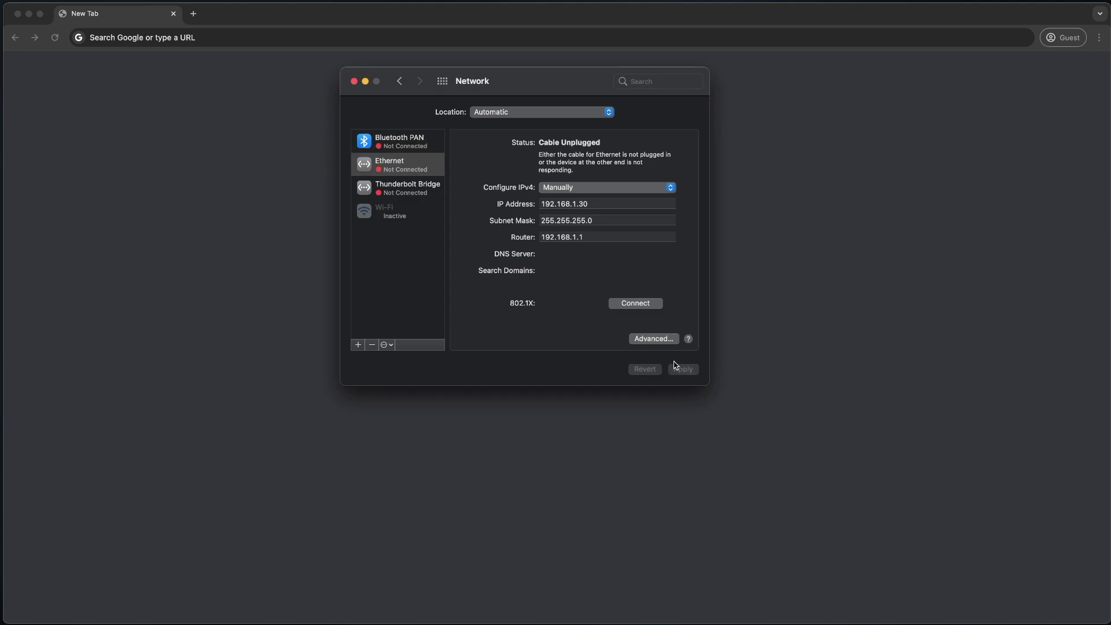
# Step: Browse to 192.168.1.20 and proceed past the certificate warning
pyautogui.press('super+q')
pyautogui.press('super+Tab')
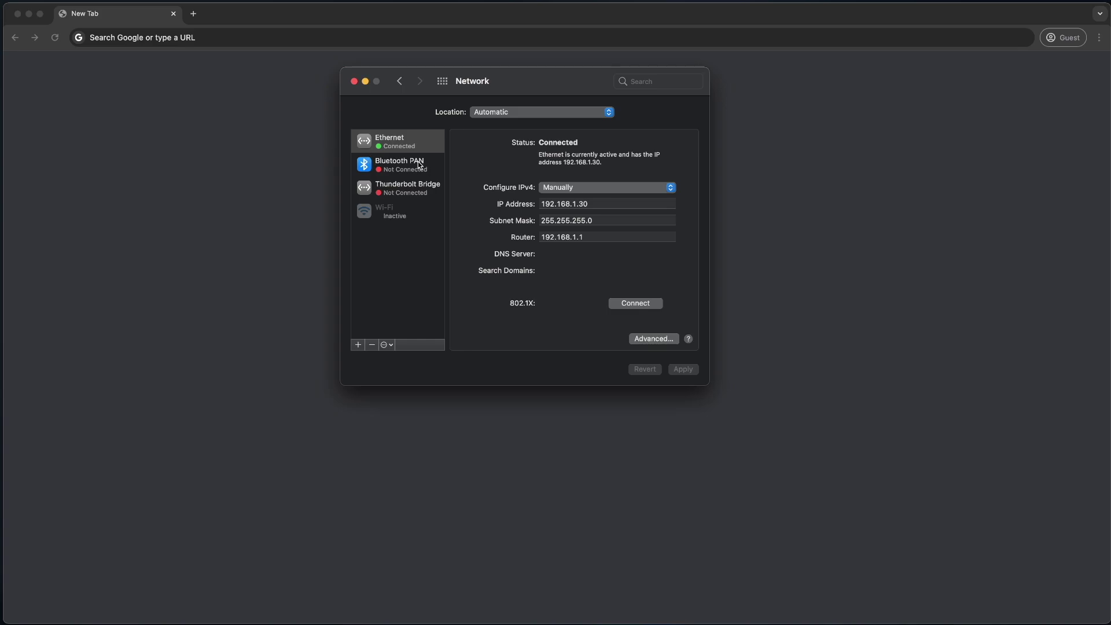
pyautogui.click(245, 146)
pyautogui.write('192')
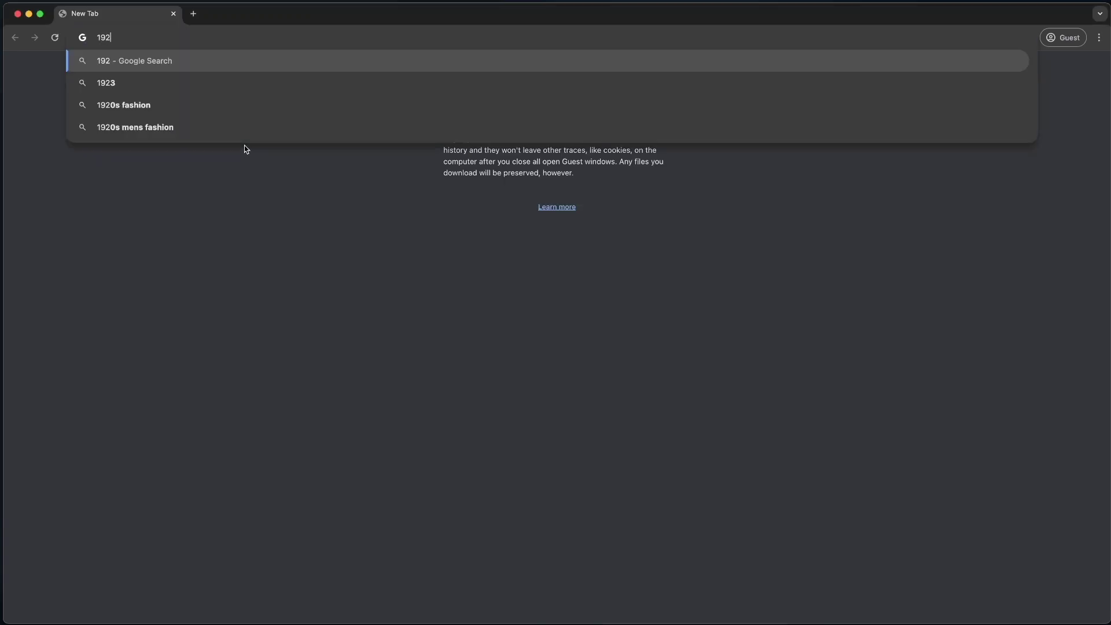
pyautogui.write('.168.1.20')
pyautogui.press('Return')
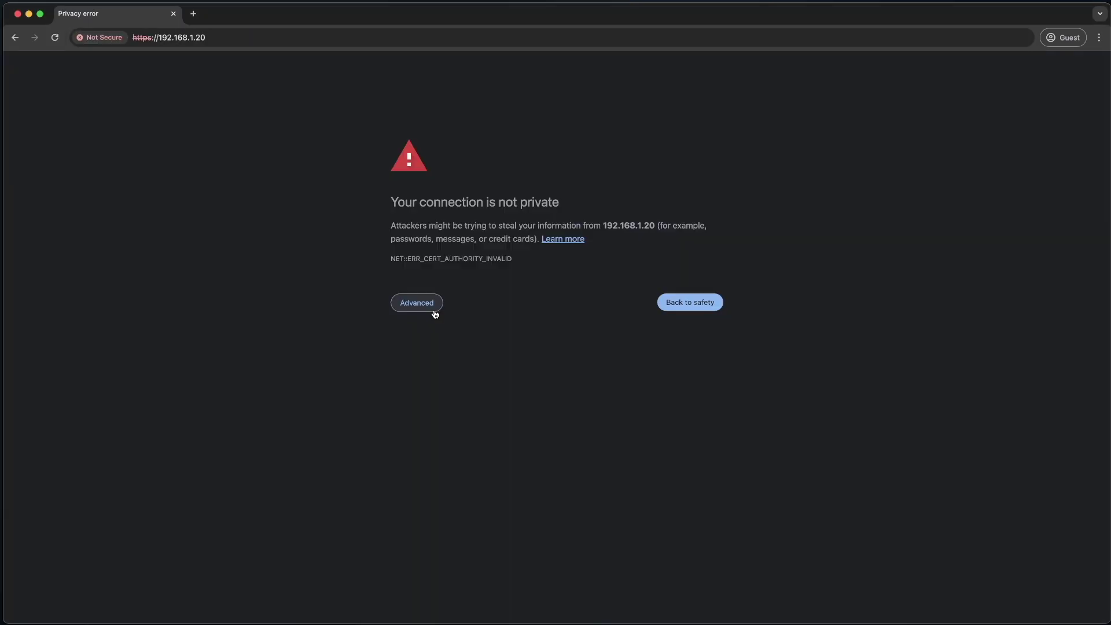
pyautogui.click(434, 312)
pyautogui.click(458, 389)
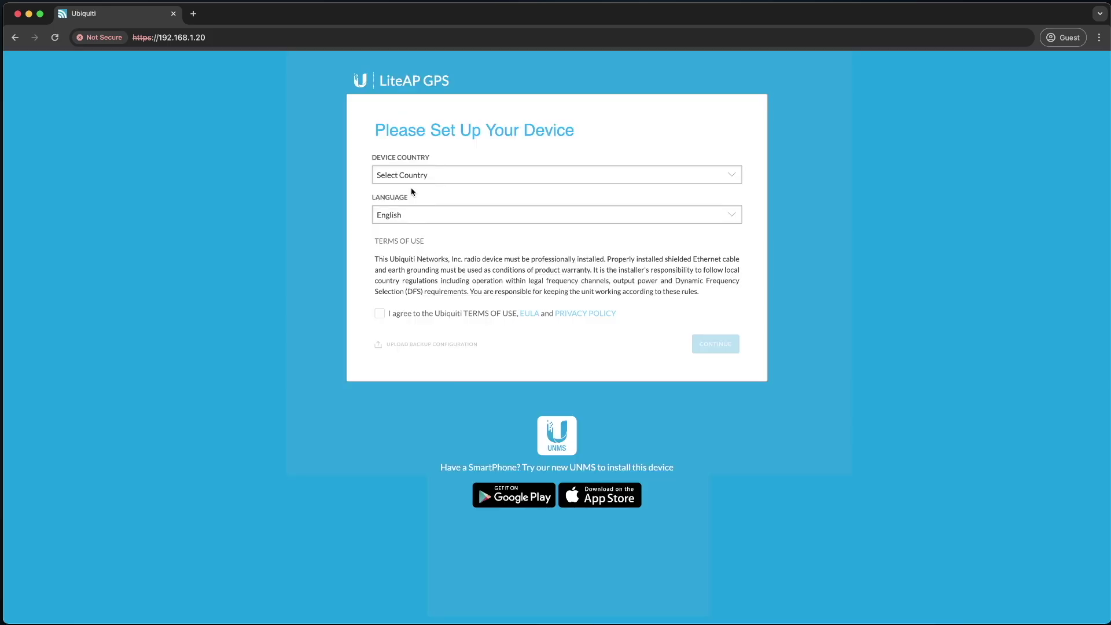
# Step: Set the device country to United States and accept the terms of use
pyautogui.click(417, 175)
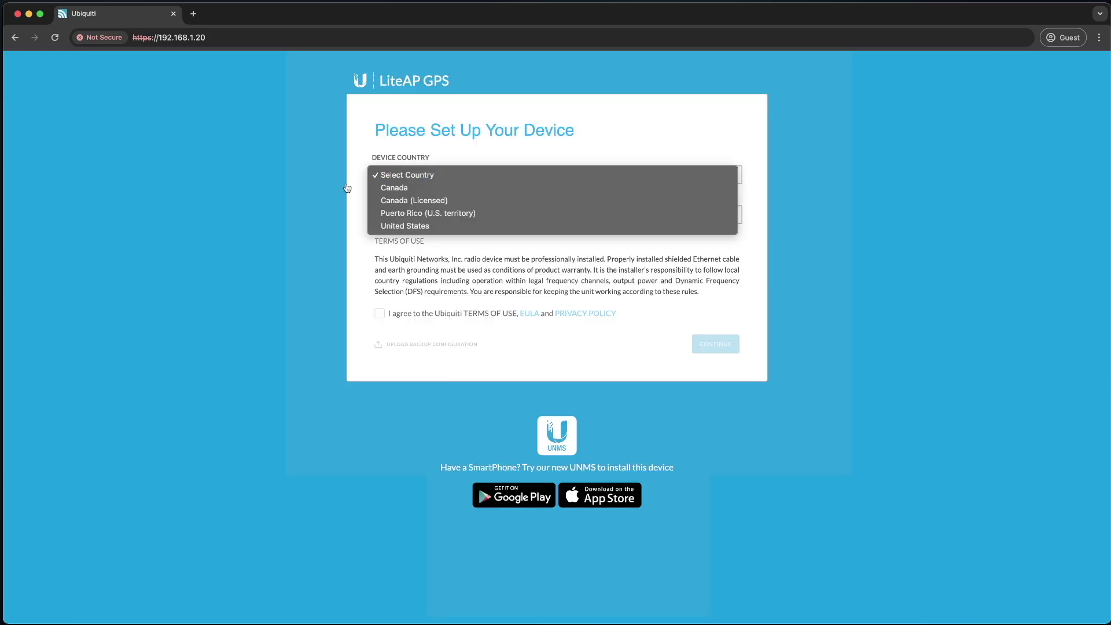
pyautogui.click(308, 189)
pyautogui.click(421, 179)
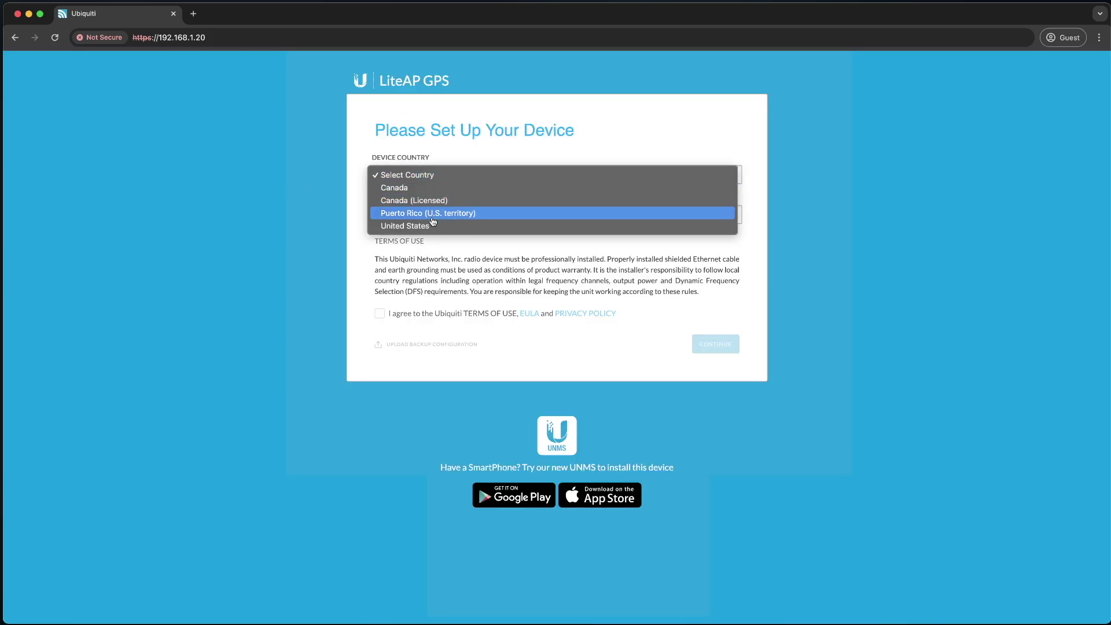
pyautogui.click(434, 226)
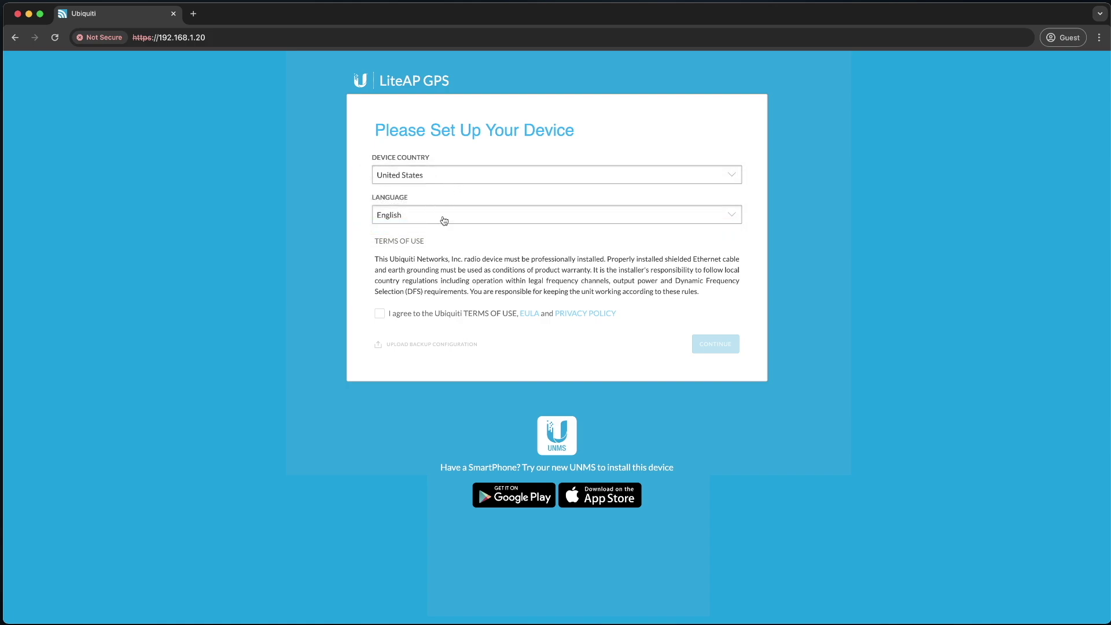
pyautogui.click(380, 313)
pyautogui.click(717, 347)
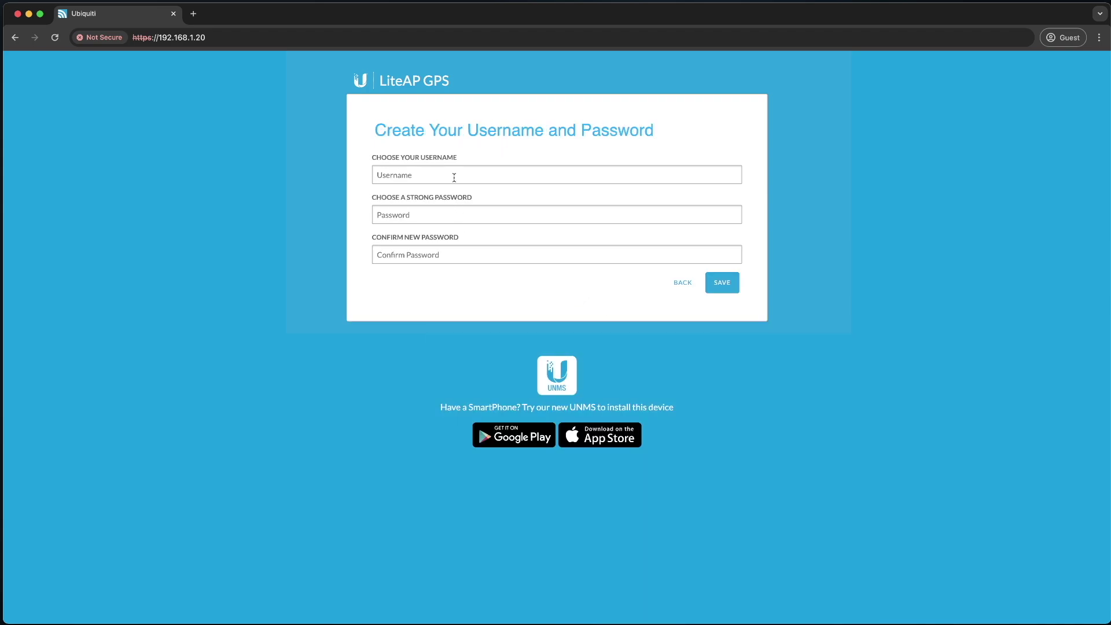
# Step: Create the administrator account with a username and confirmed password, and save it
pyautogui.write('beamnetworks')
pyautogui.press('Tab')
pyautogui.write('••••••')
pyautogui.press('Tab')
pyautogui.write('••••••')
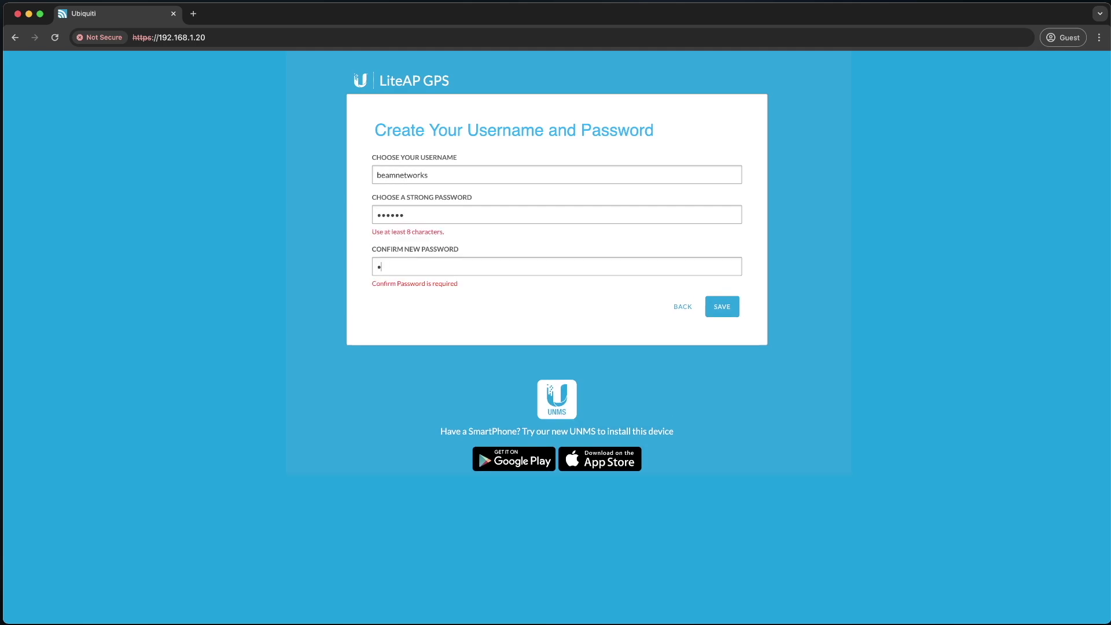
pyautogui.press('Return')
pyautogui.write('••••••')
pyautogui.press('Tab')
pyautogui.write('••••••••')
pyautogui.click(719, 286)
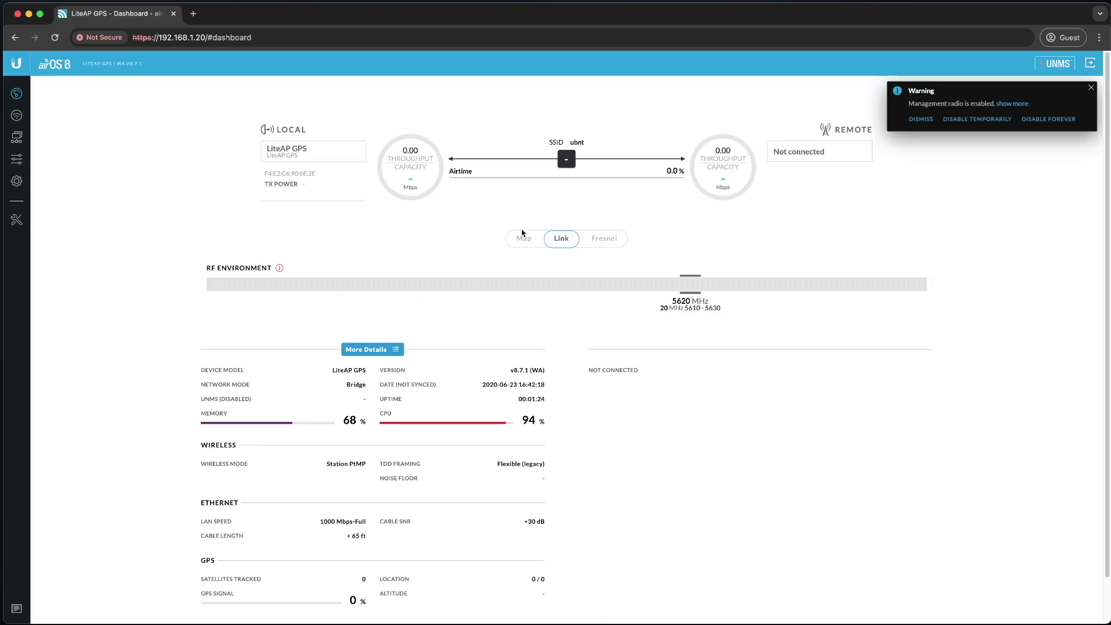
# Step: Open the System settings page listing firmware WA.v8.7.1
pyautogui.moveTo(909, 103); pyautogui.dragTo(974, 113)
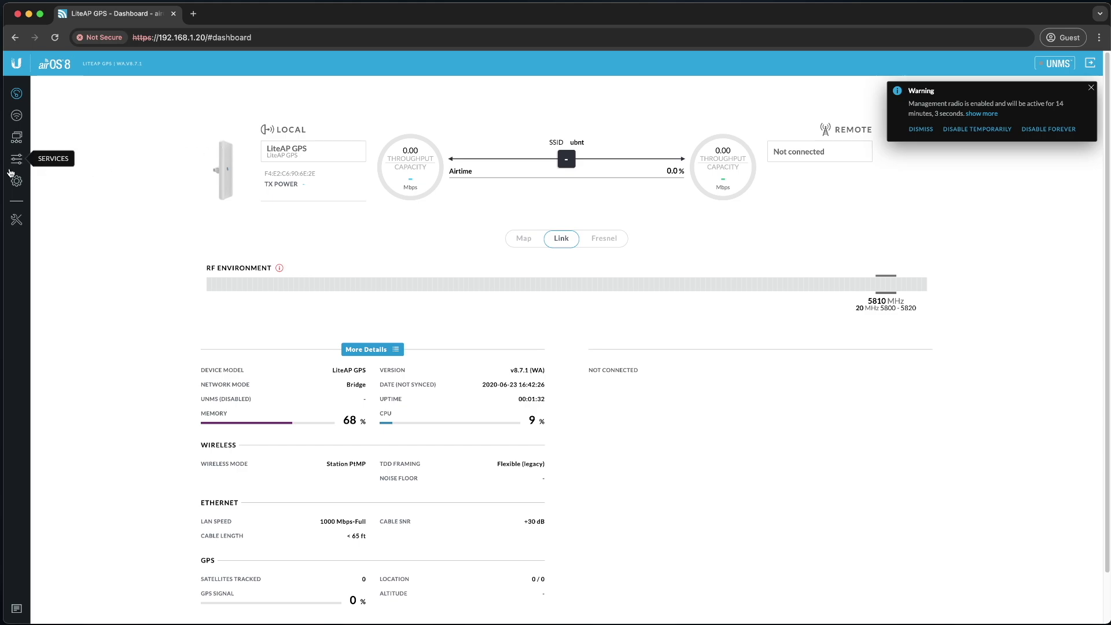
pyautogui.click(16, 180)
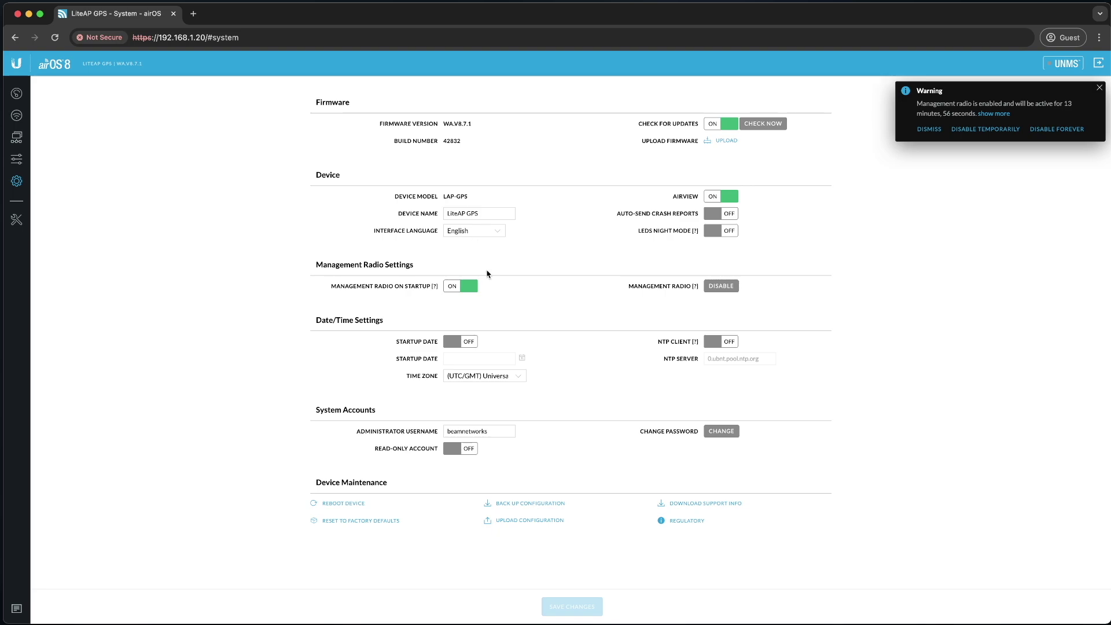
# Step: Switch the management IP to DHCP with fallback 192.168.1.10 and save the network settings
pyautogui.click(17, 137)
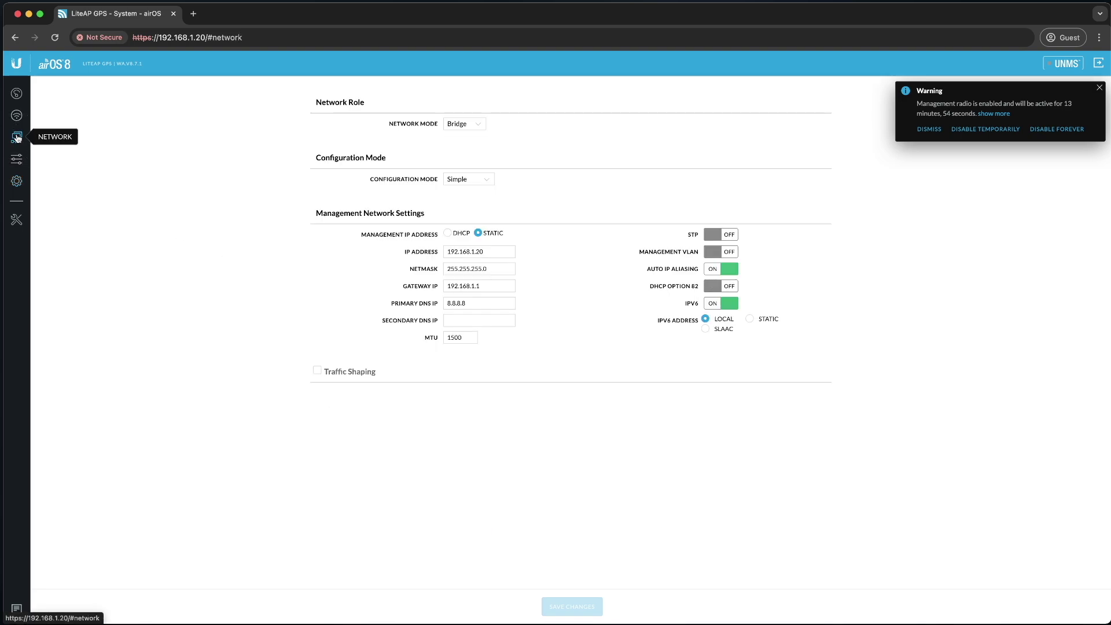
pyautogui.click(448, 234)
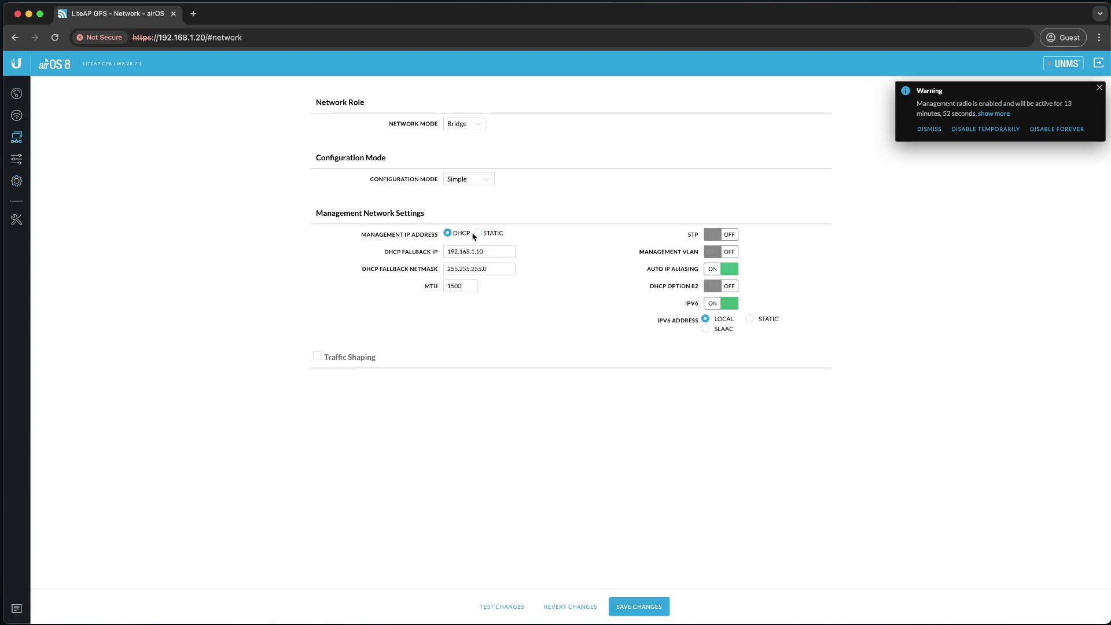
pyautogui.press('Tab')
pyautogui.press('Tab')
pyautogui.click(483, 314)
pyautogui.click(649, 607)
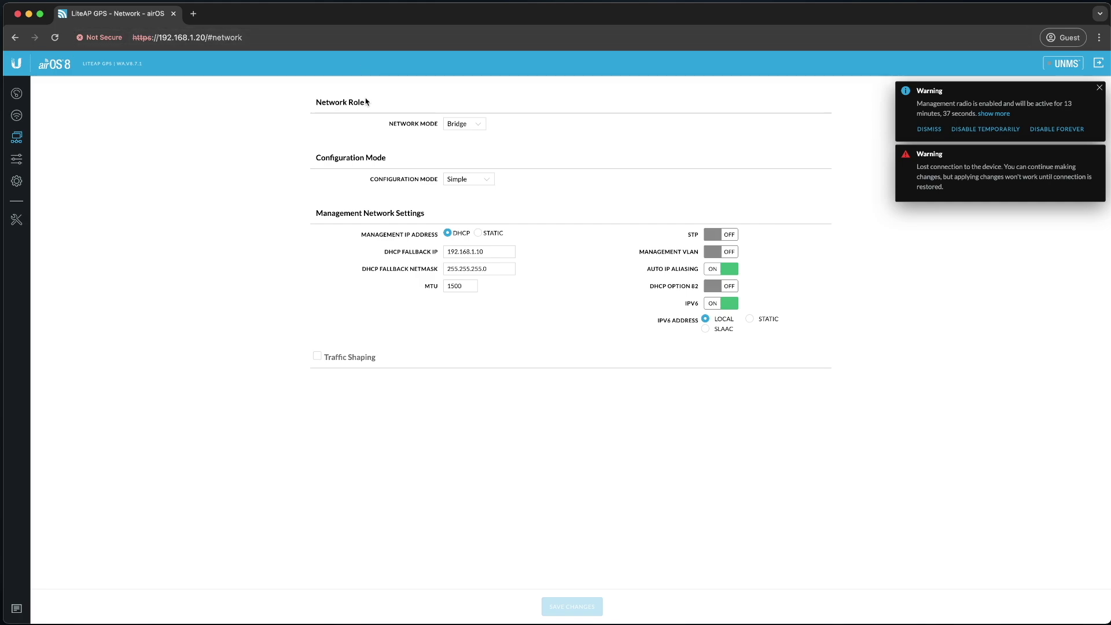
pyautogui.click(417, 253)
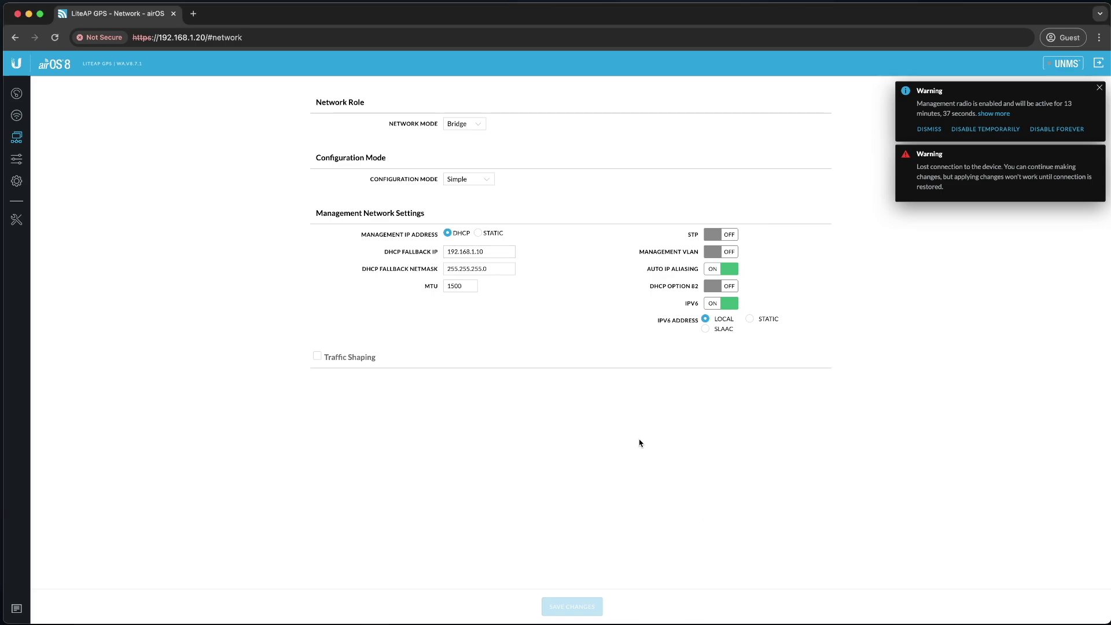
# Step: Load the device at 172.19.88.115, bypass the certificate warning, and log in with the password
pyautogui.click(311, 35)
pyautogui.press('super+a')
pyautogui.write('172.19.')
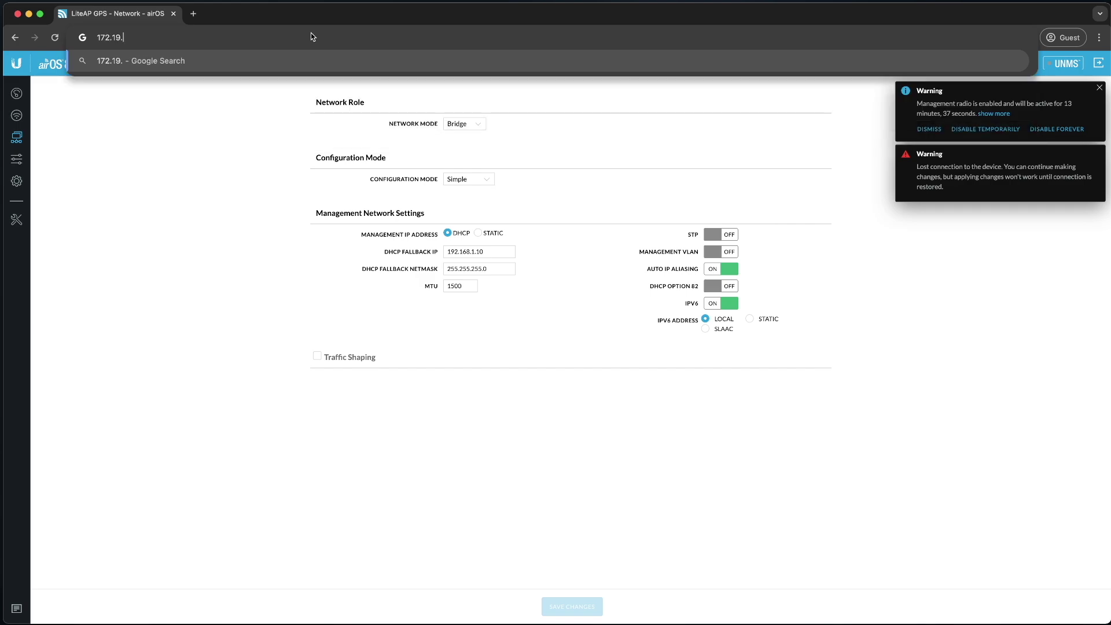
pyautogui.write('88.115')
pyautogui.press('Return')
pyautogui.click(411, 303)
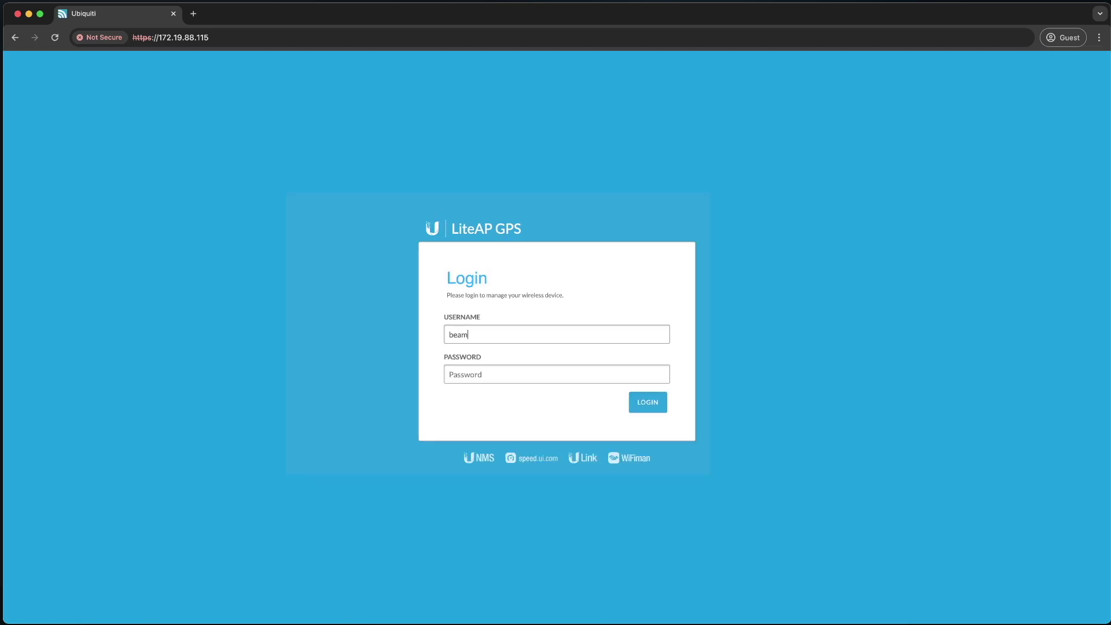
pyautogui.press('Tab')
pyautogui.press('super+v')
pyautogui.press('Return')
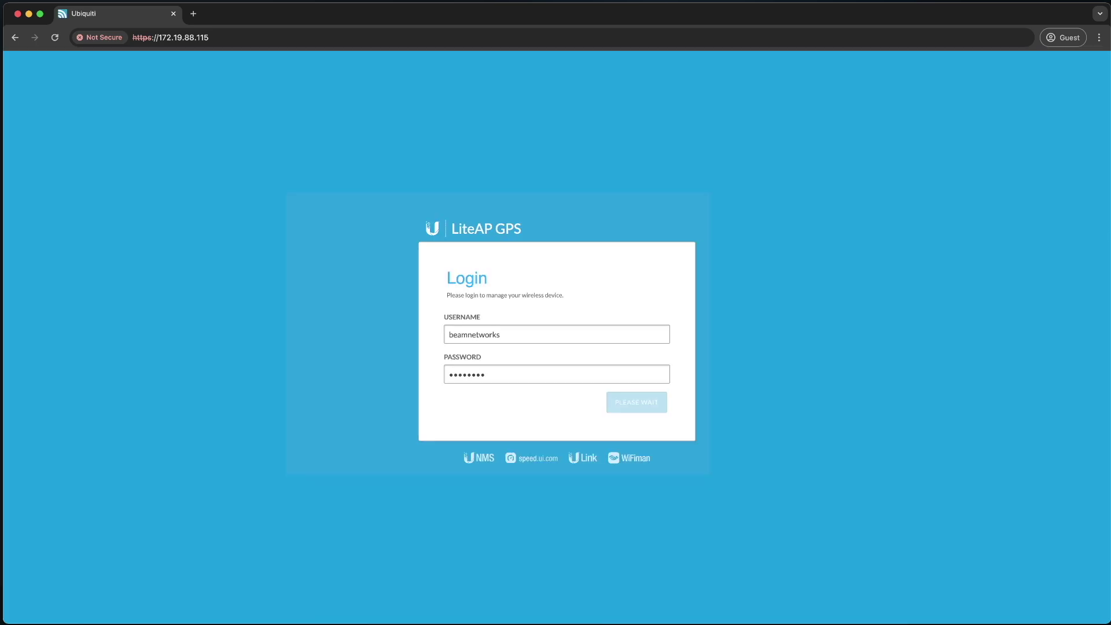
# Step: Dismiss the v8.7.13 firmware notice, close the UNMS key prompt, and open System settings
pyautogui.scroll(-5, 476, 400)
pyautogui.scroll(-10, 476, 401)
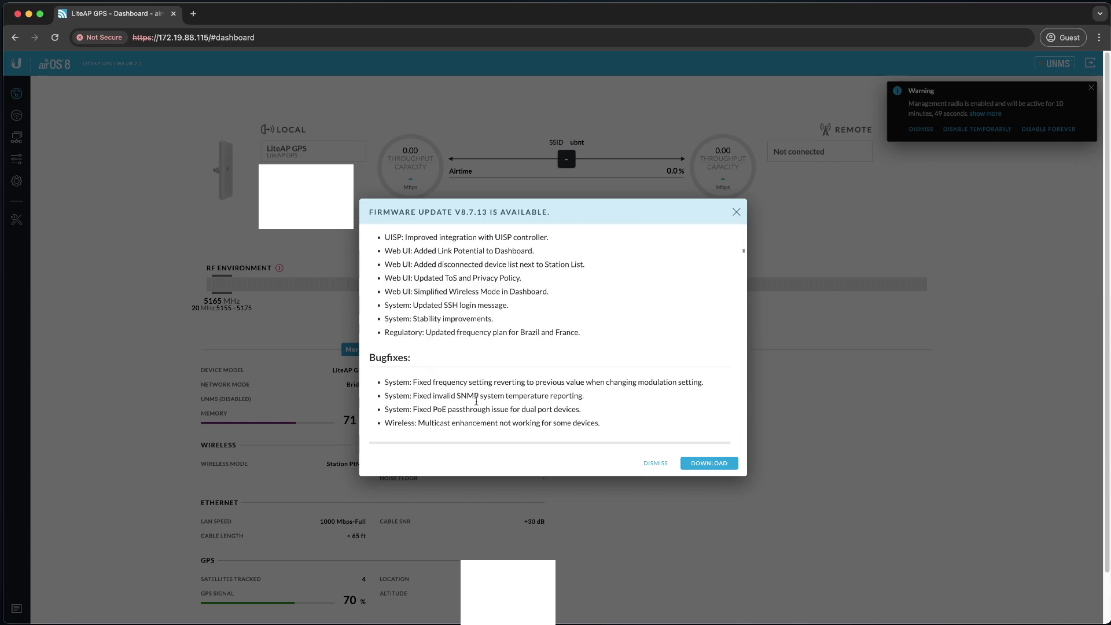
pyautogui.click(648, 466)
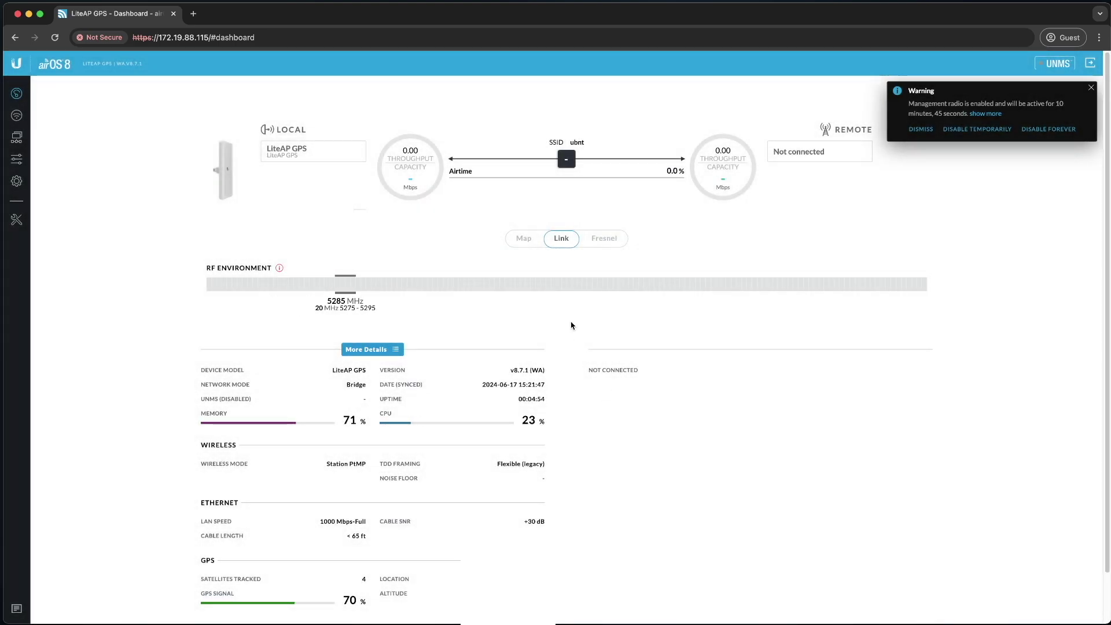
pyautogui.click(1052, 66)
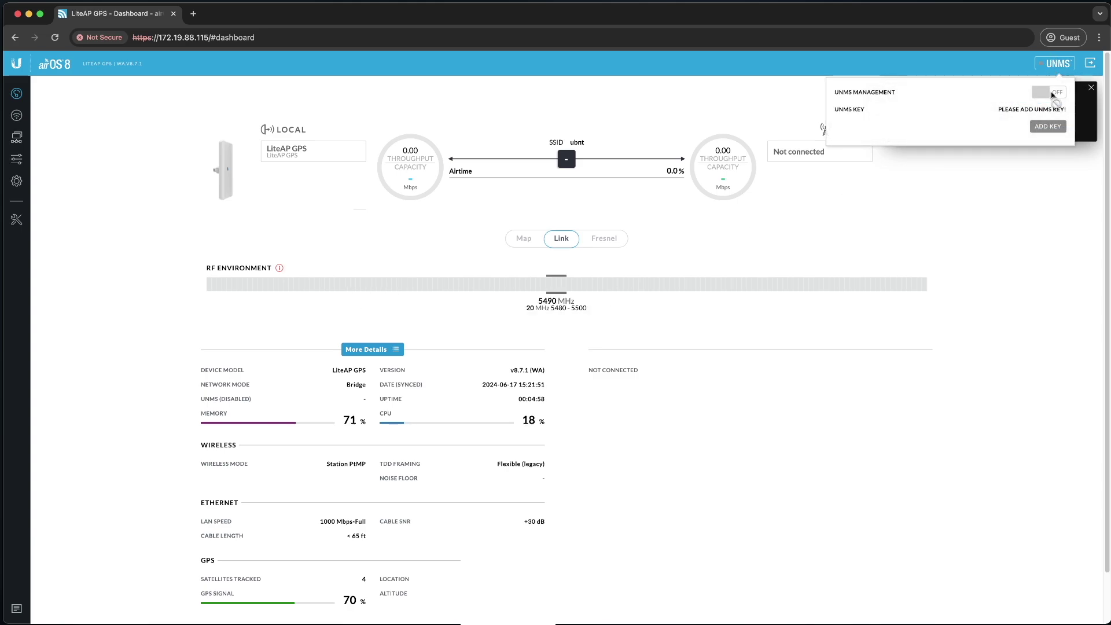
pyautogui.click(1049, 128)
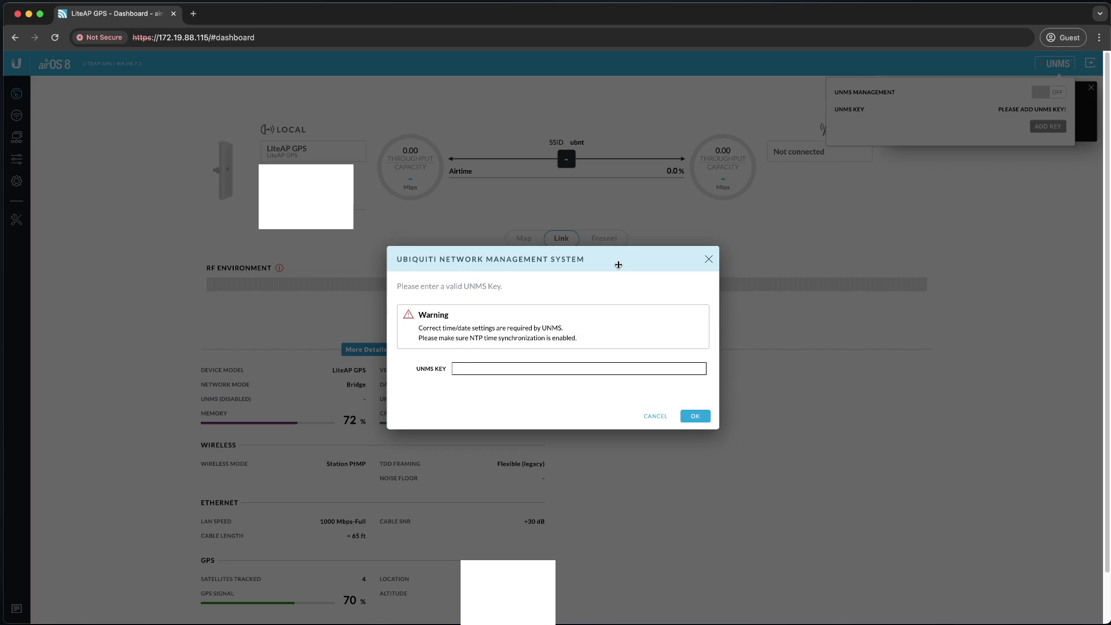
pyautogui.moveTo(419, 330); pyautogui.dragTo(541, 329)
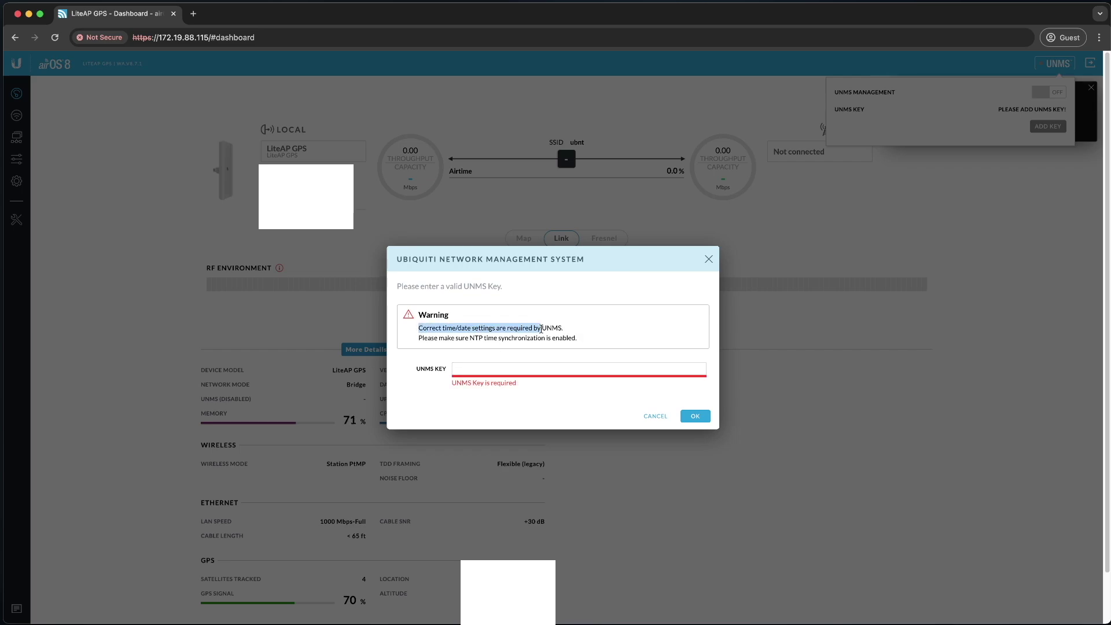
pyautogui.click(707, 260)
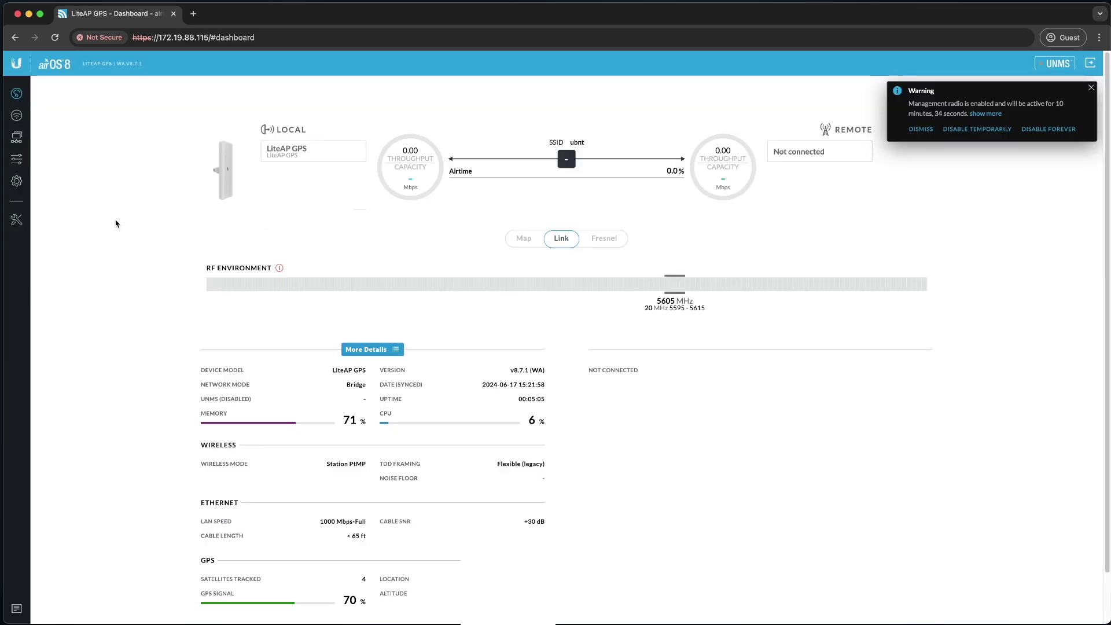
pyautogui.click(17, 181)
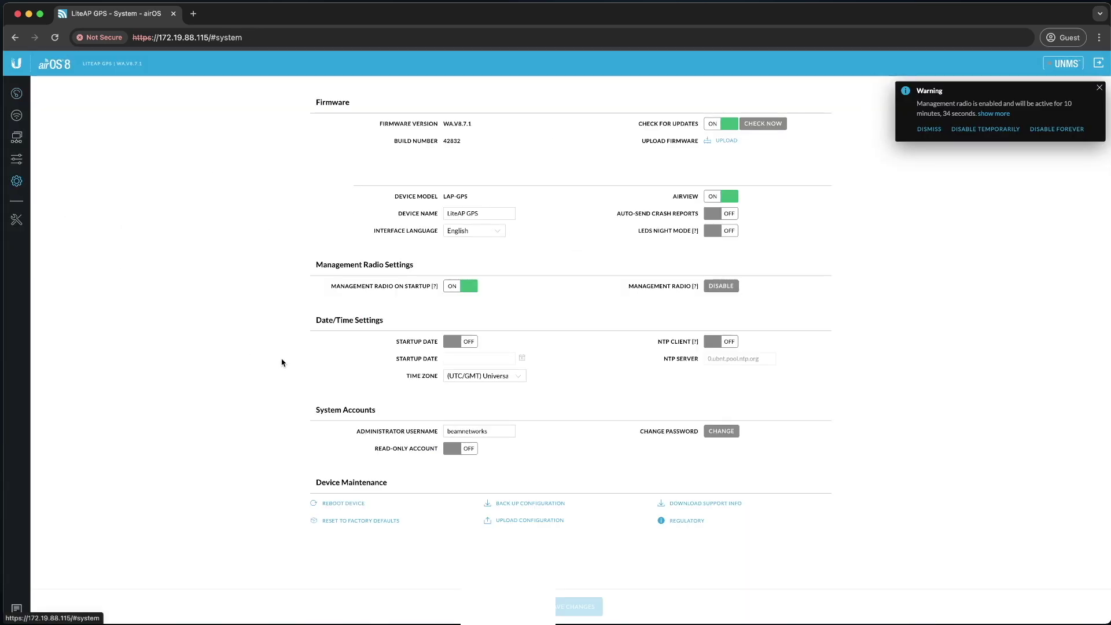
# Step: Set time zone to (GMT-05:00) Eastern with NTP on, save, and open UISP via UNMS Add Key
pyautogui.click(460, 382)
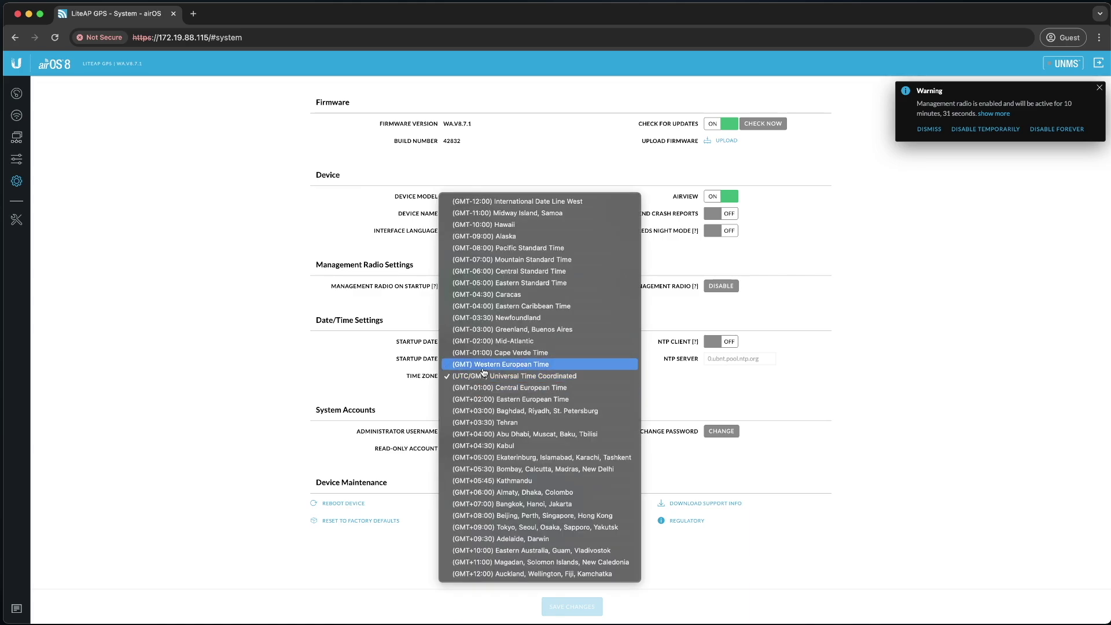
pyautogui.click(509, 283)
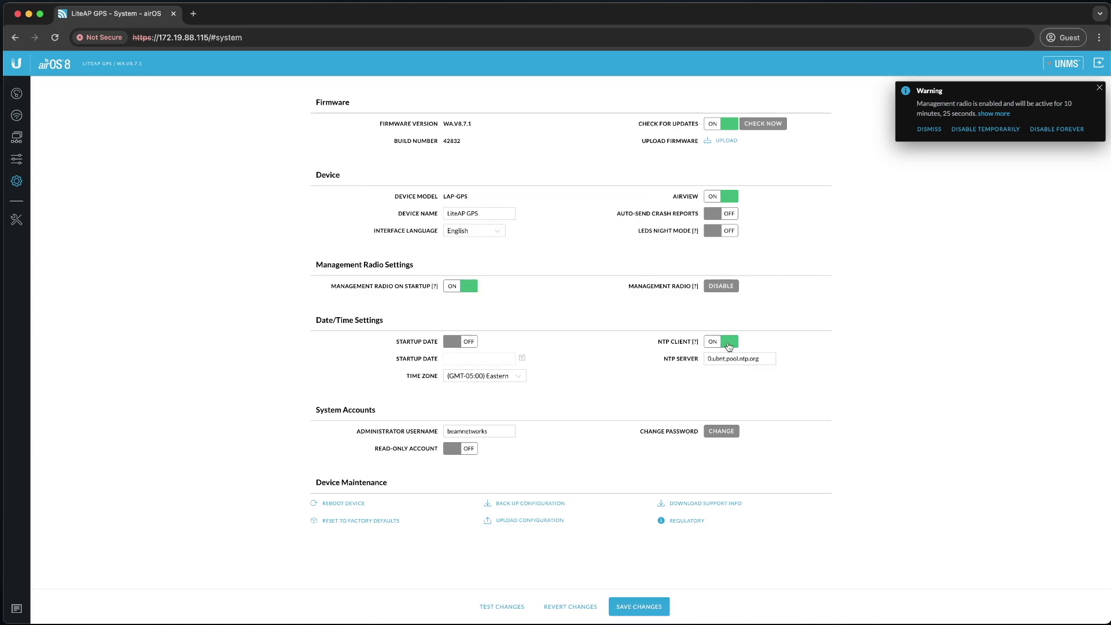
pyautogui.click(644, 609)
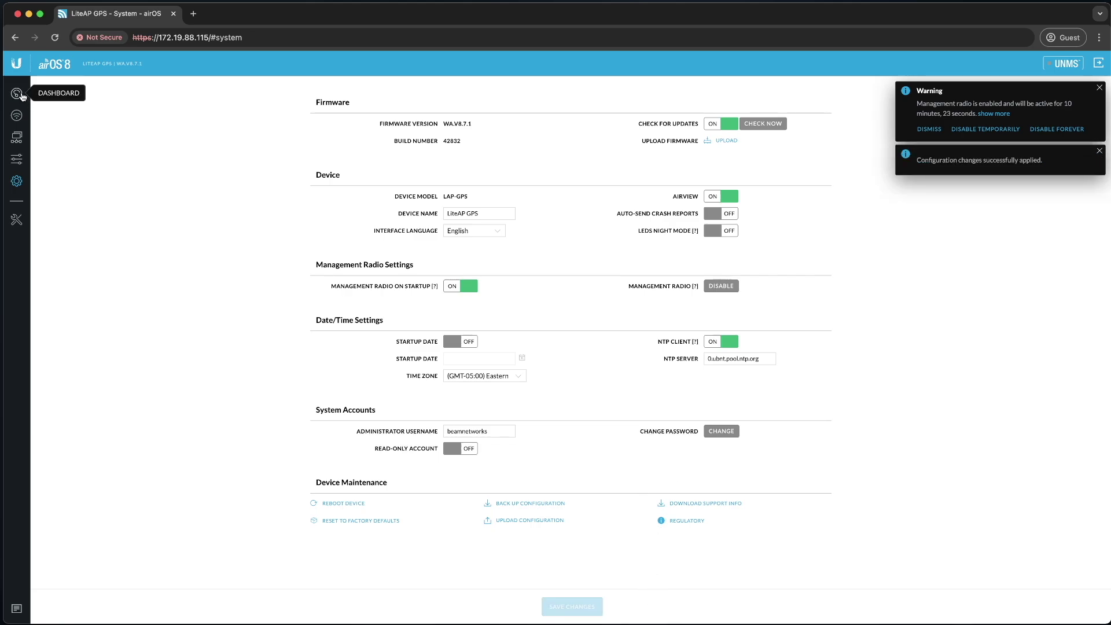
pyautogui.click(1063, 64)
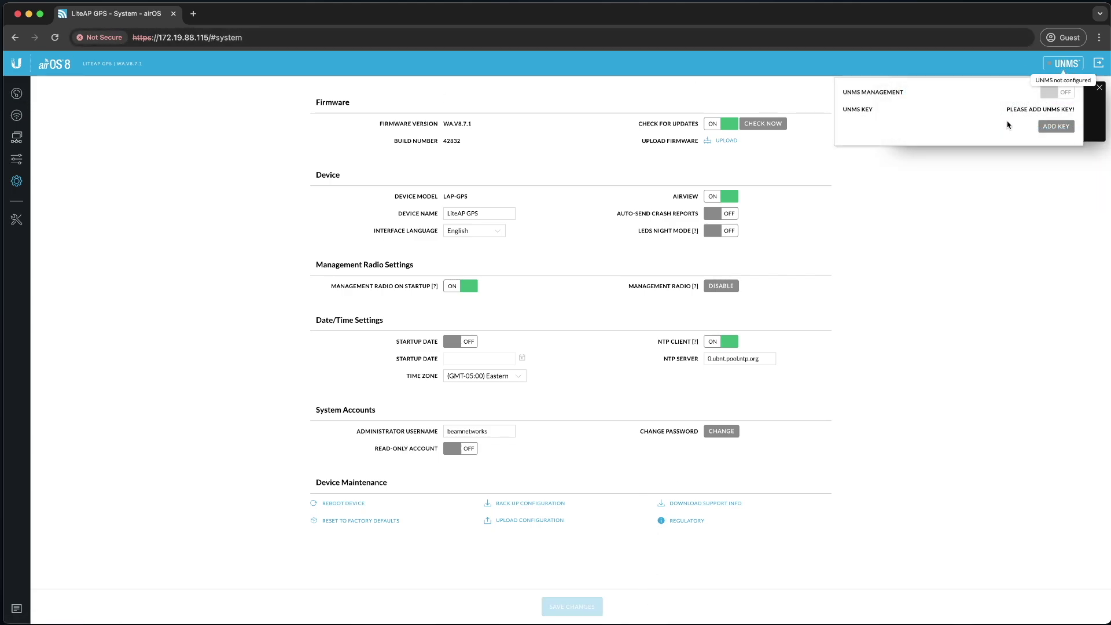
pyautogui.click(1056, 127)
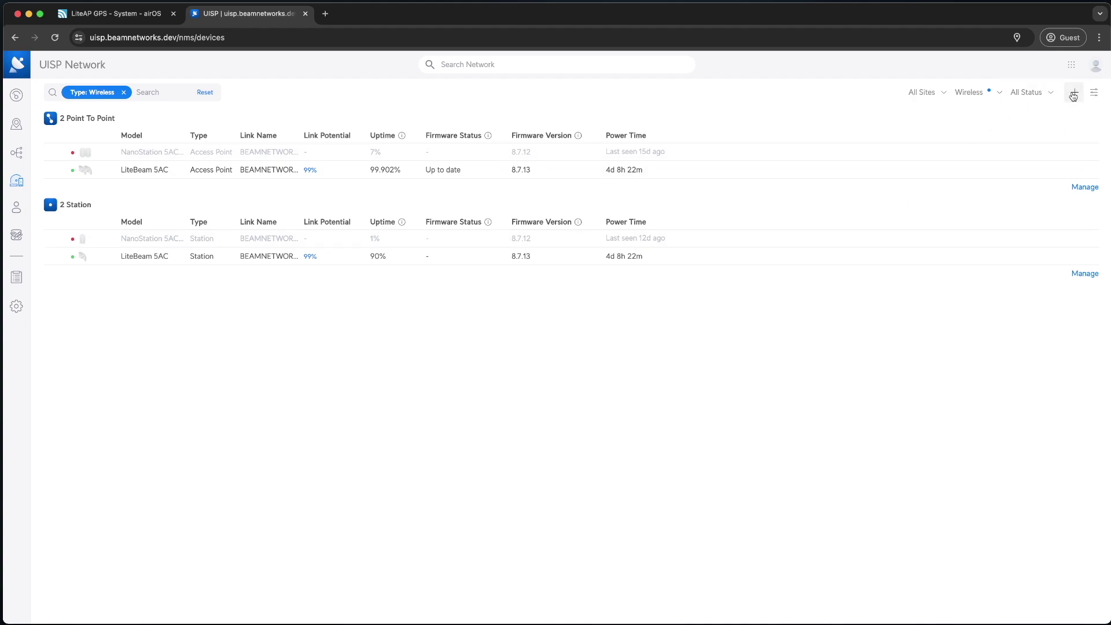
# Step: Copy the UISP key and submit it as the LiteAP GPS's UNMS key, then return to UISP
pyautogui.click(1075, 93)
pyautogui.click(489, 452)
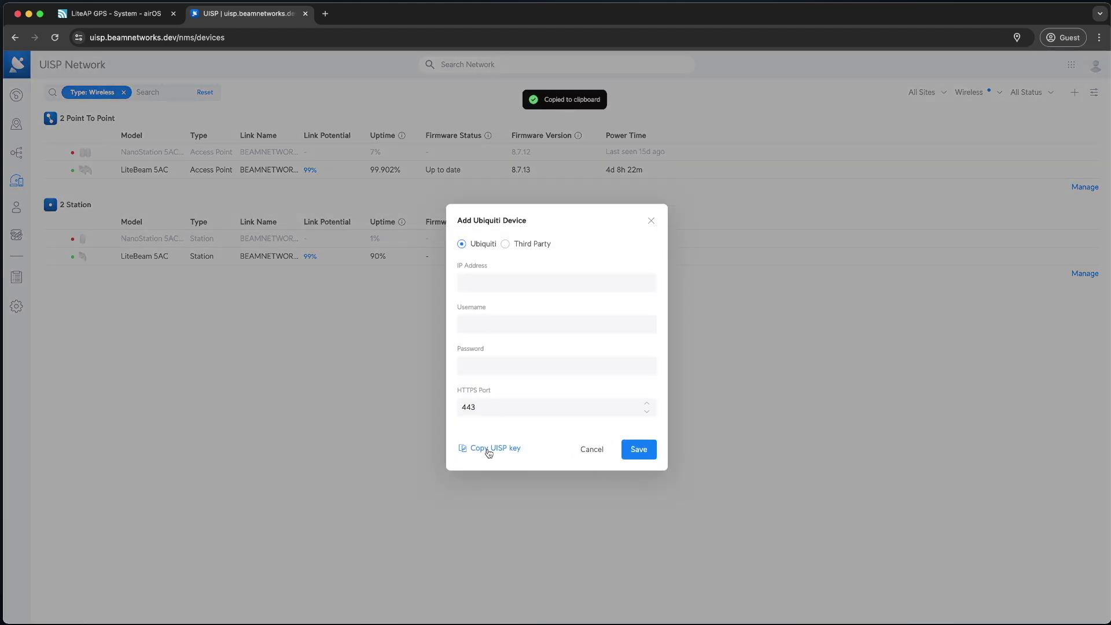
pyautogui.hotkey('ctrl', 'shift', 'Tab')
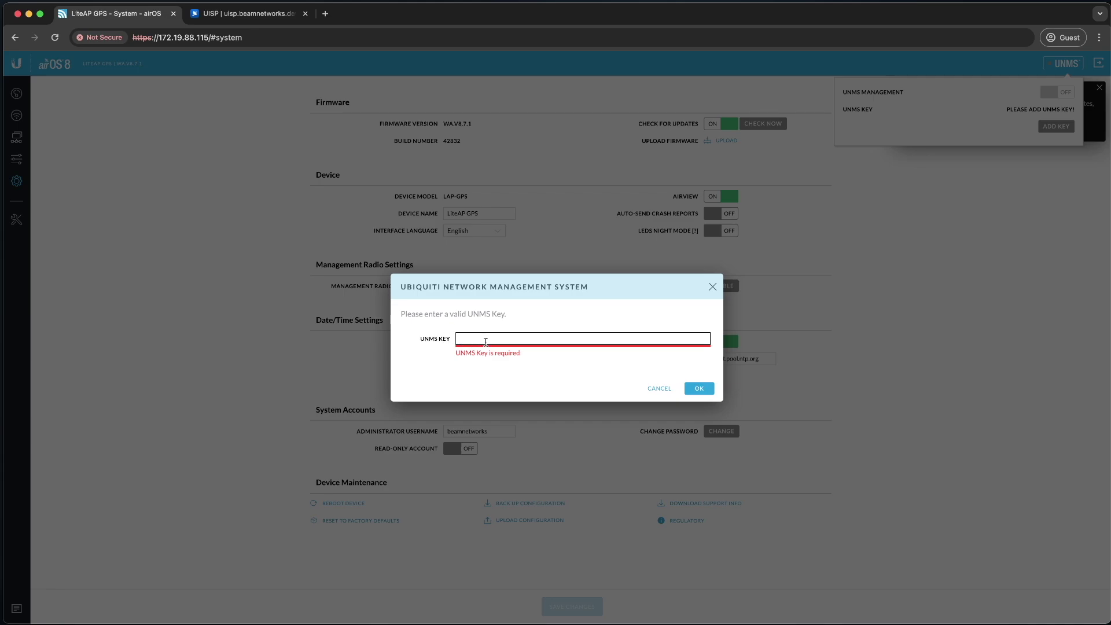
pyautogui.press('super+v')
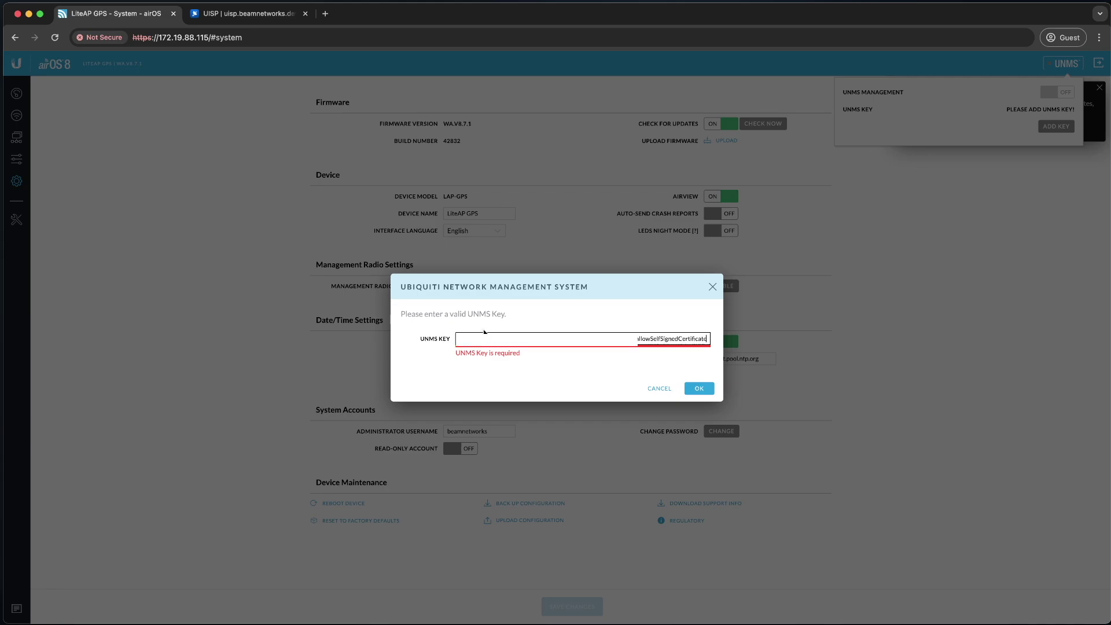
pyautogui.click(700, 389)
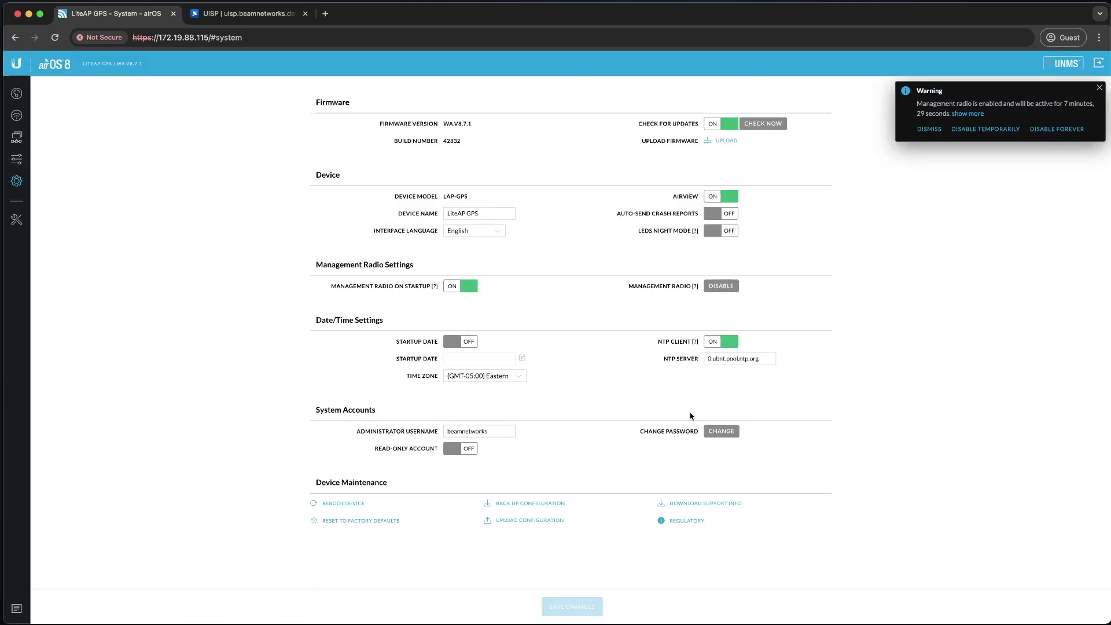
pyautogui.click(249, 14)
# Step: Schedule the LiteAP GPS firmware update to 8.7.13 for tomorrow at 3:00 am
pyautogui.click(592, 449)
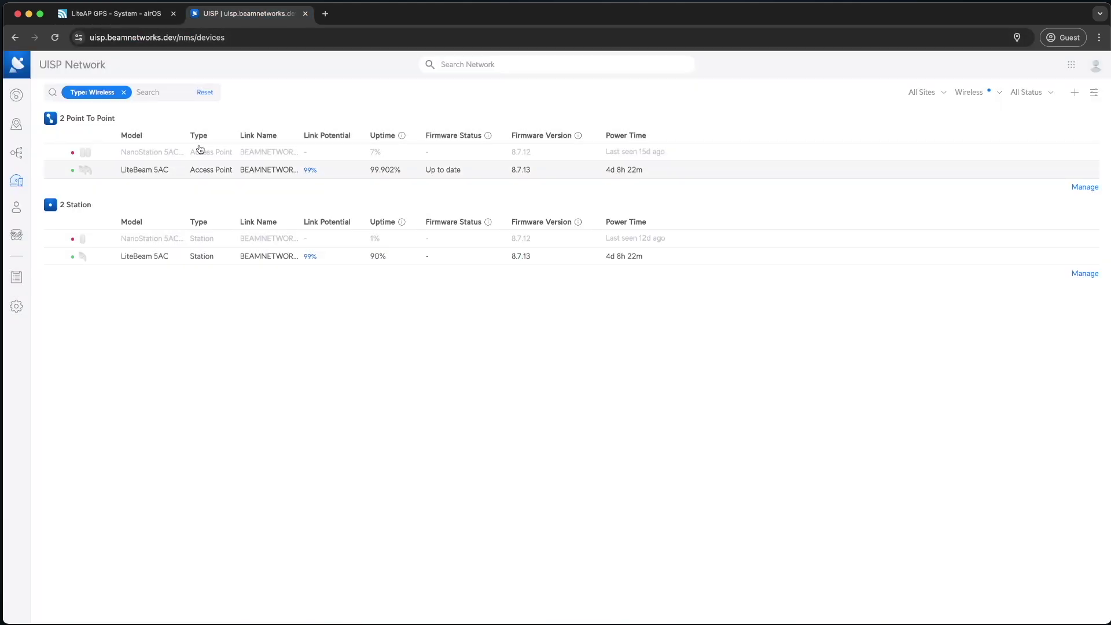
pyautogui.click(116, 14)
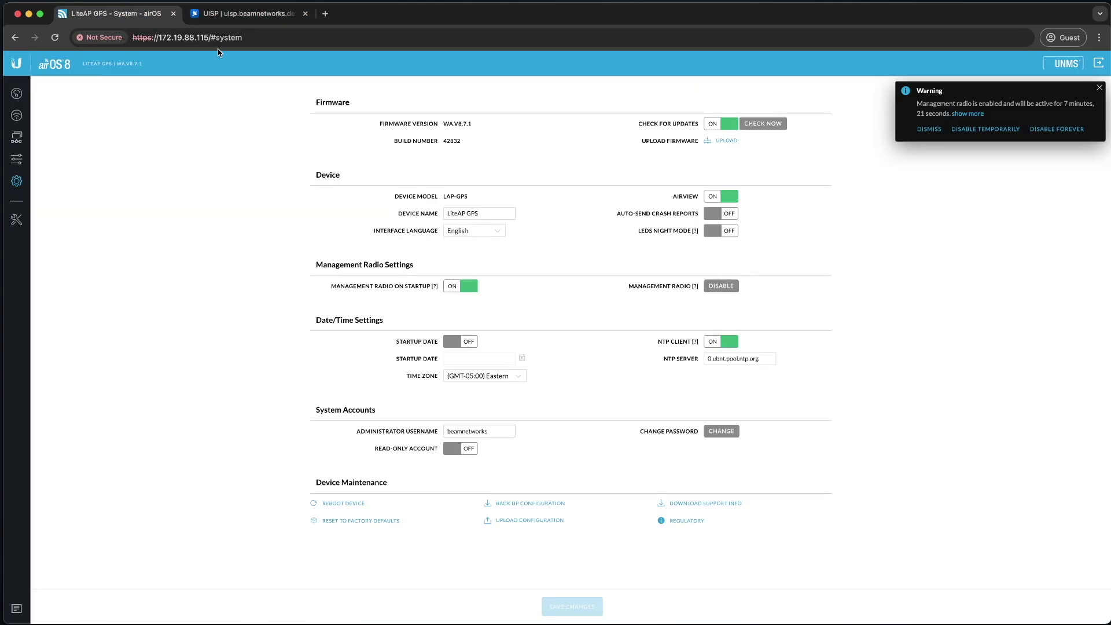
pyautogui.click(248, 13)
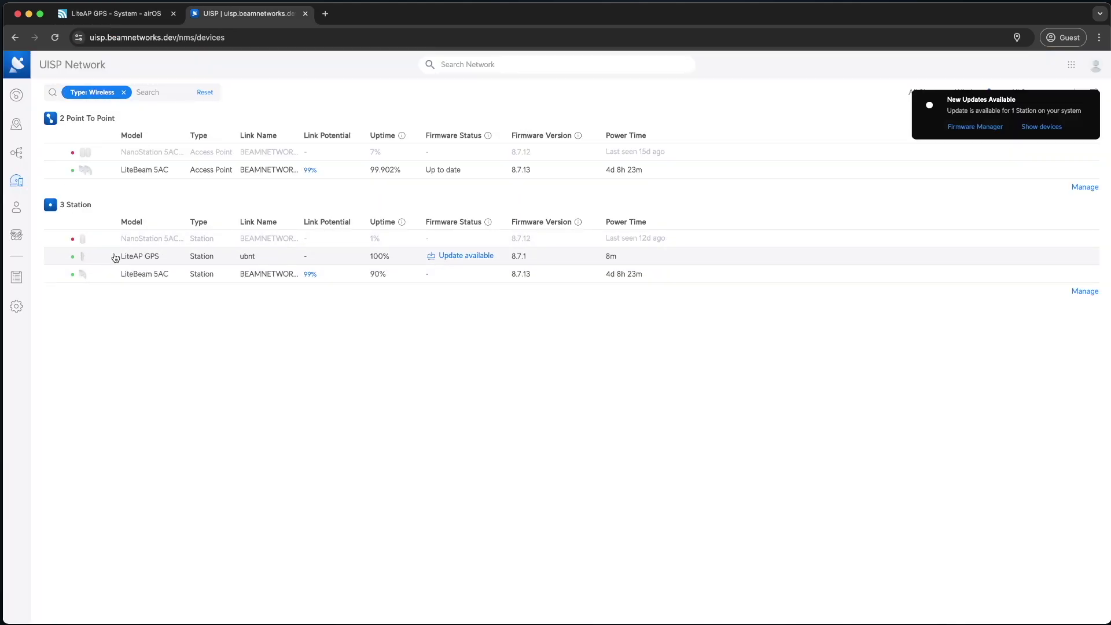
pyautogui.moveTo(465, 257)
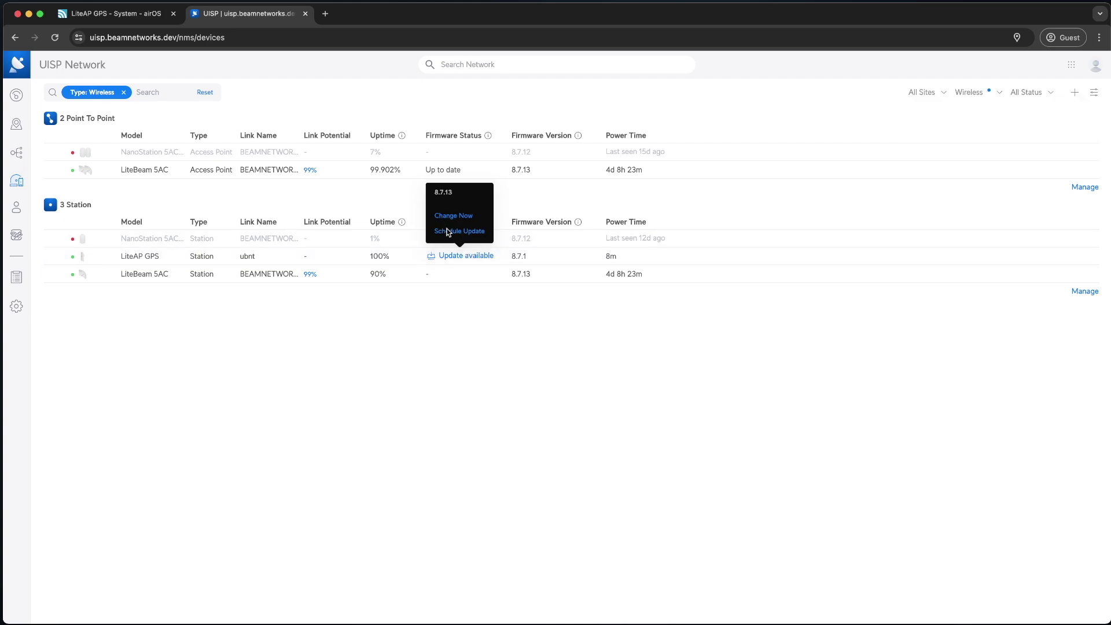
pyautogui.click(448, 232)
pyautogui.click(699, 362)
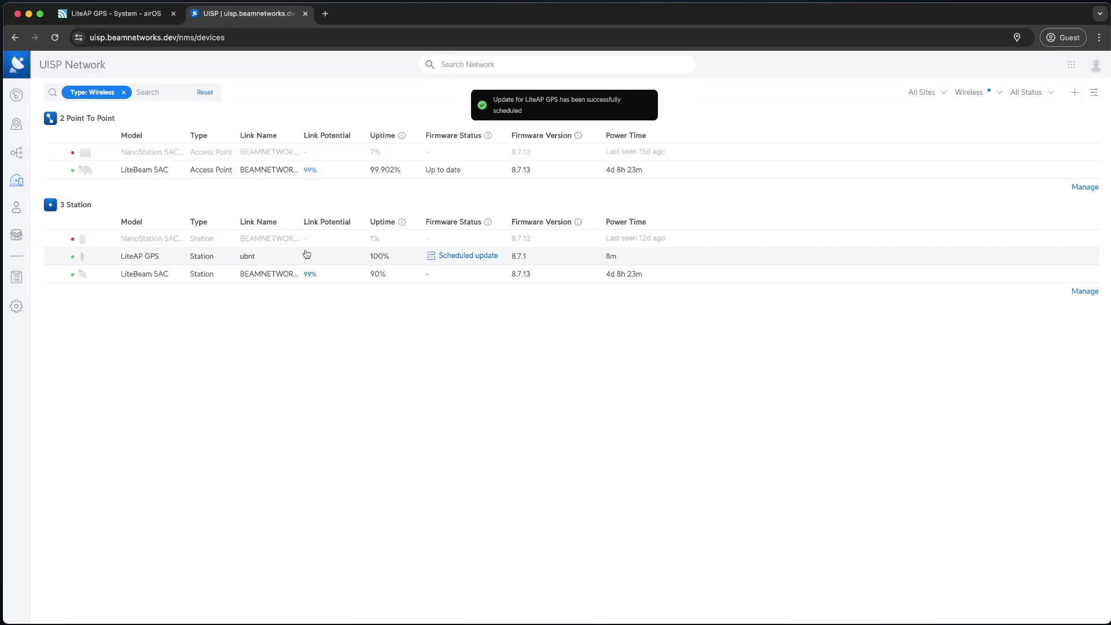
pyautogui.moveTo(445, 261)
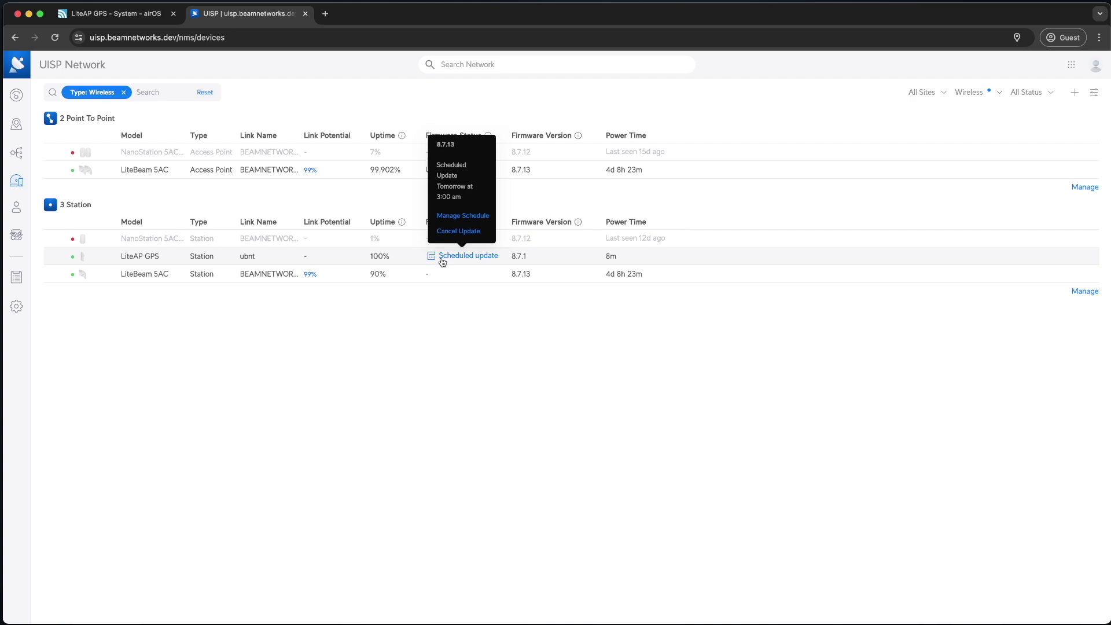
pyautogui.click(449, 258)
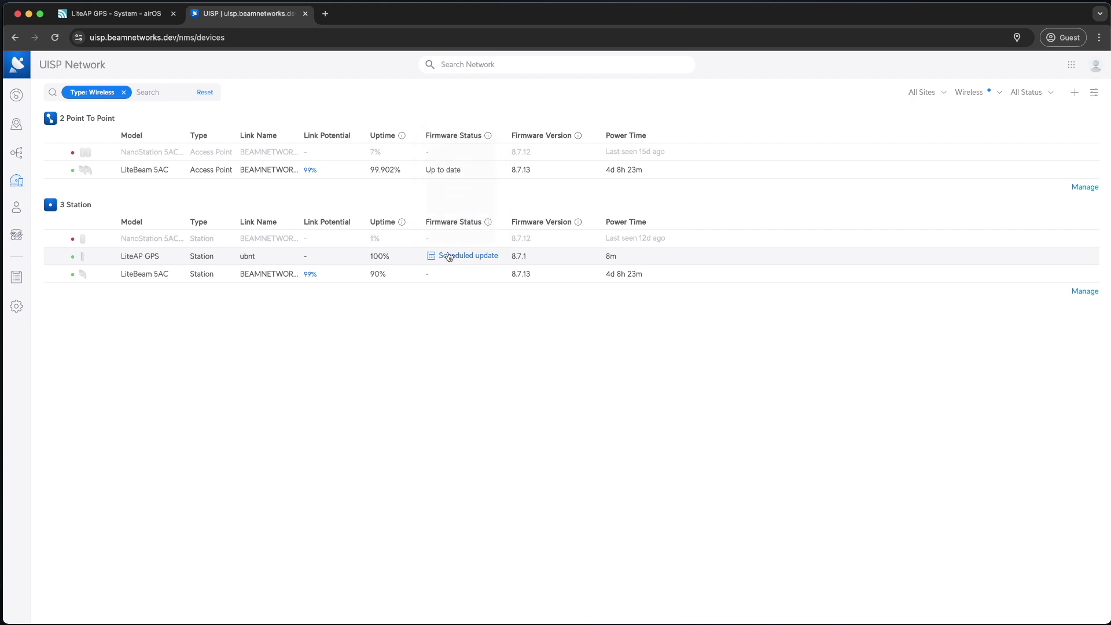
# Step: Change the SSID to BEAMNETWORKSPTPSITE2 and paste in a new WPA2 preshared key
pyautogui.hotkey('ctrl', 'shift', 'Tab')
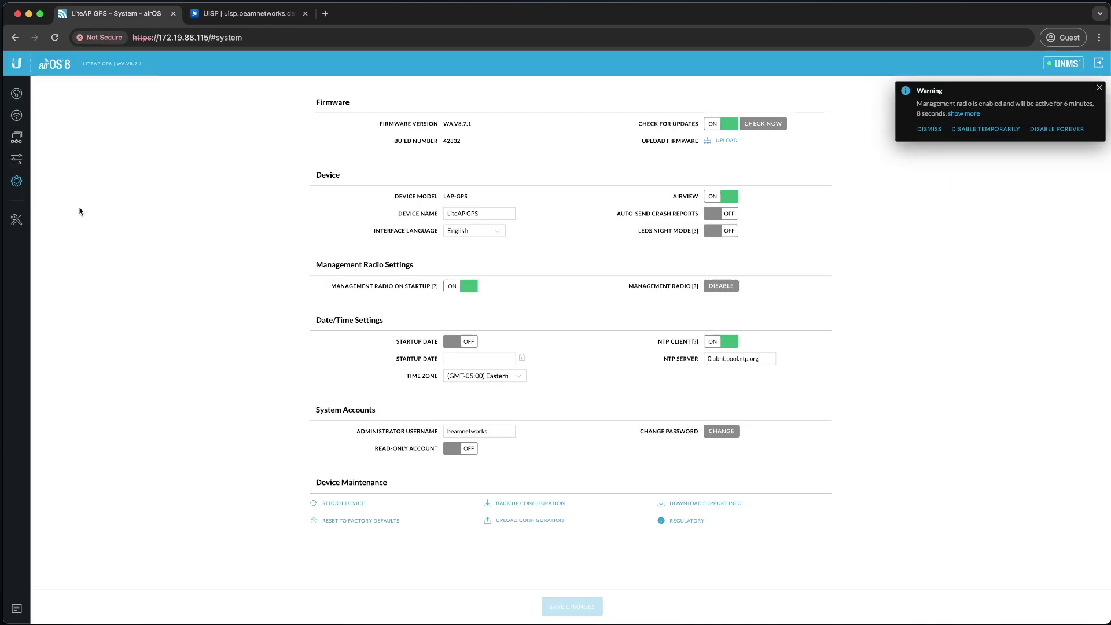
pyautogui.click(13, 156)
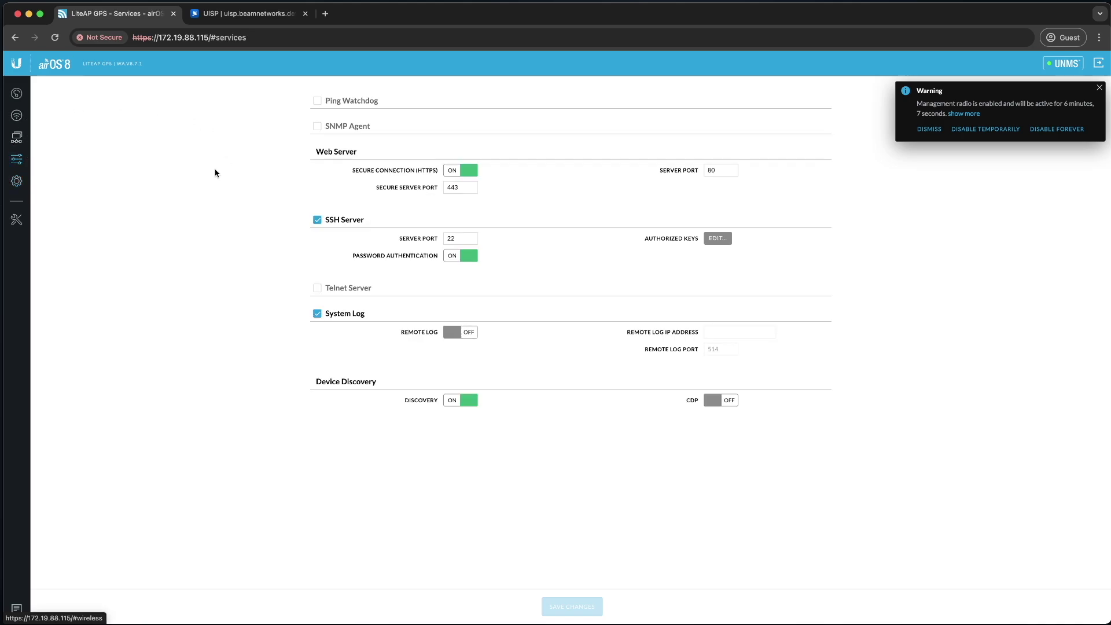
pyautogui.click(20, 133)
pyautogui.click(19, 114)
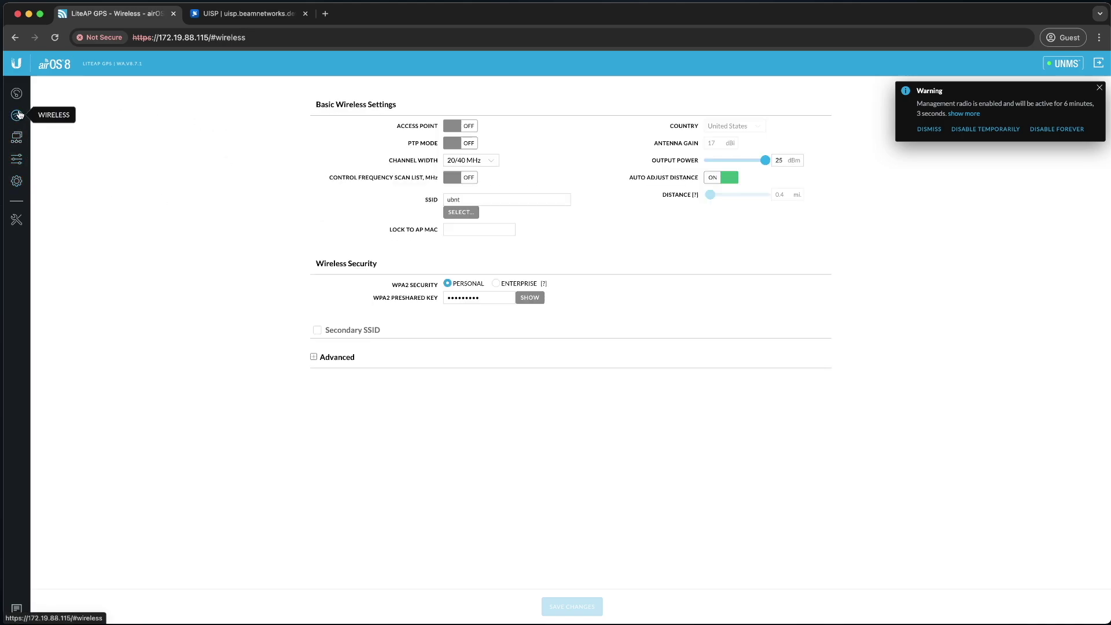
pyautogui.doubleClick(453, 200)
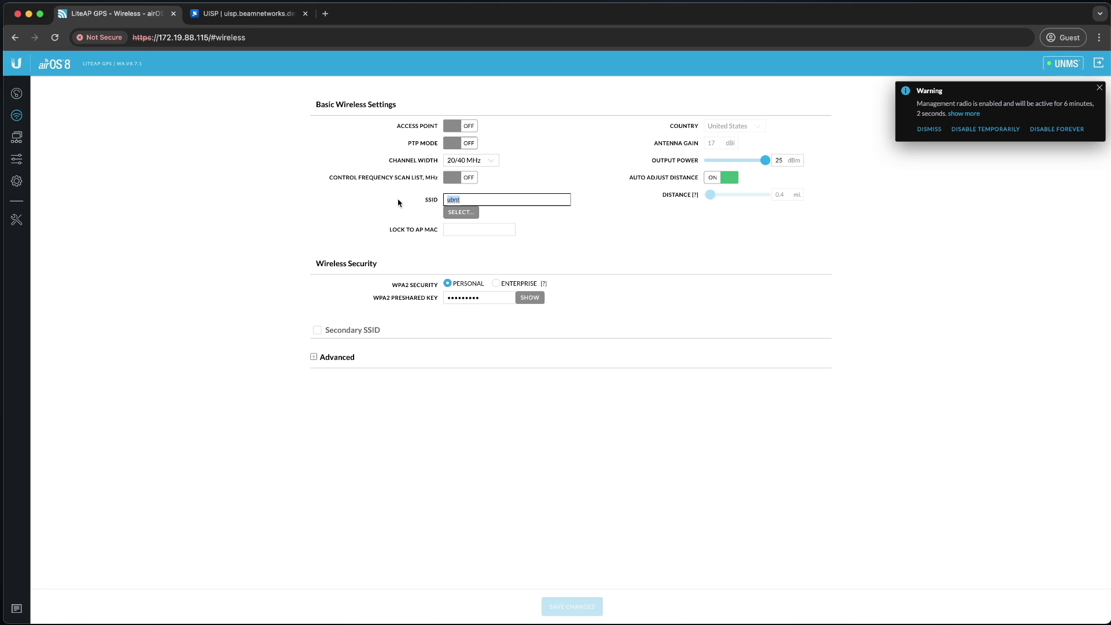
pyautogui.press('super+v')
pyautogui.click(495, 226)
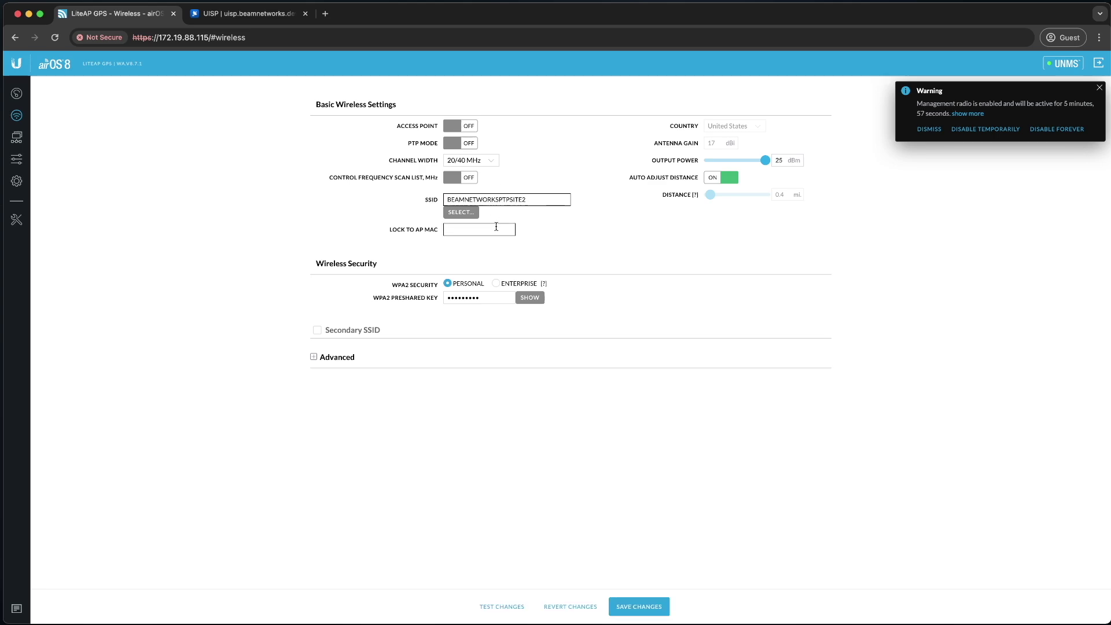
pyautogui.click(478, 298)
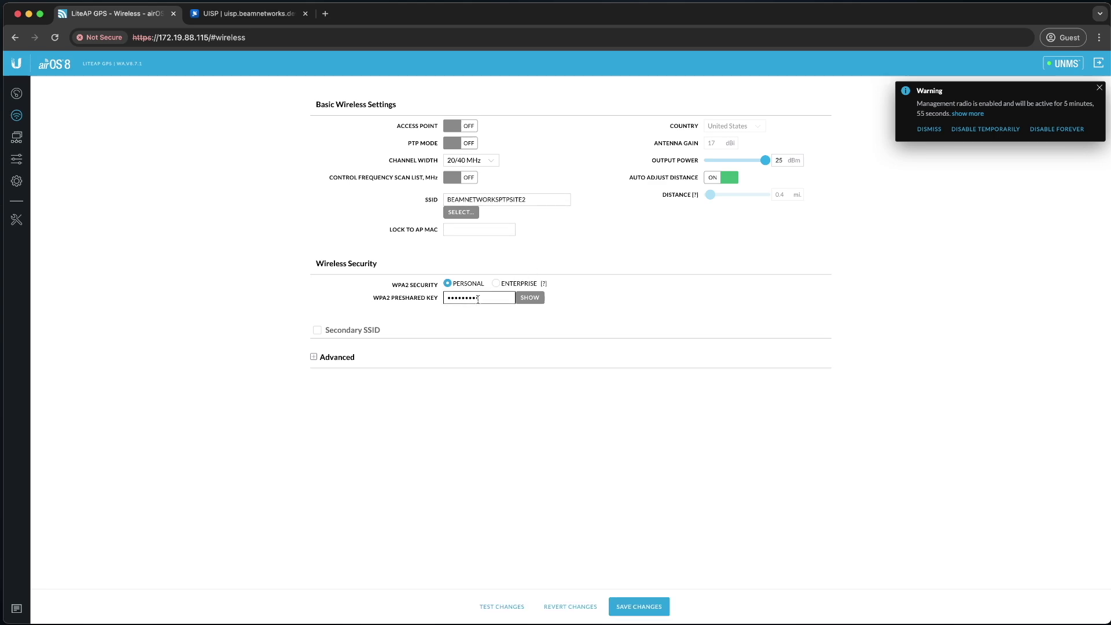
pyautogui.press('super+a')
pyautogui.press('super+v')
pyautogui.click(510, 200)
# Step: Turn Access Point mode on, set 40 MHz channel width, and save the wireless changes
pyautogui.click(489, 160)
pyautogui.click(489, 166)
pyautogui.click(463, 128)
pyautogui.click(475, 161)
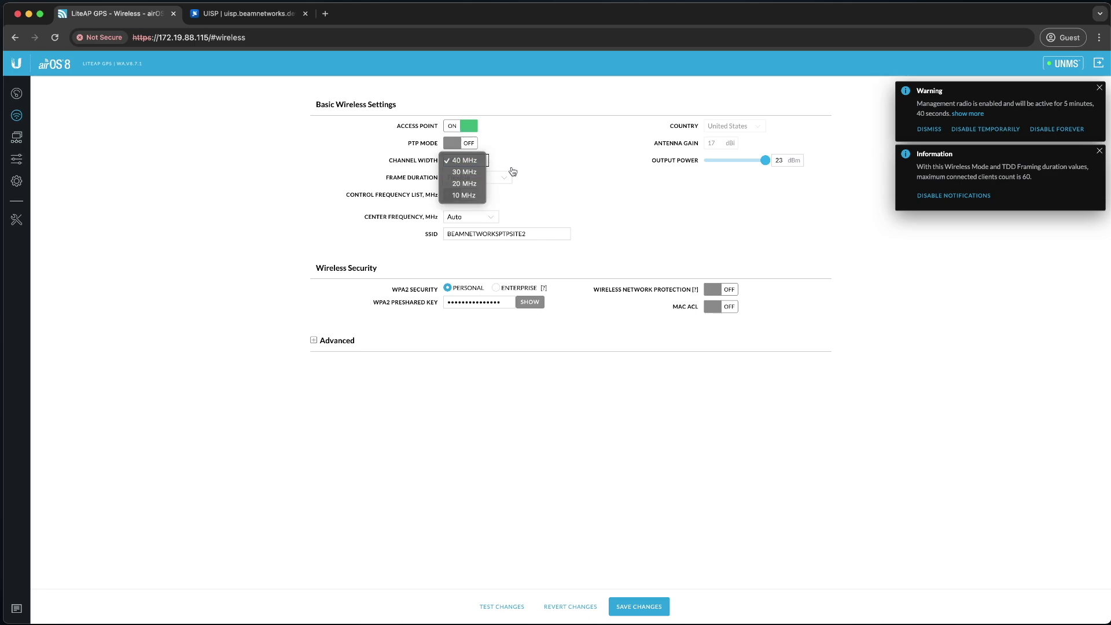
pyautogui.click(511, 170)
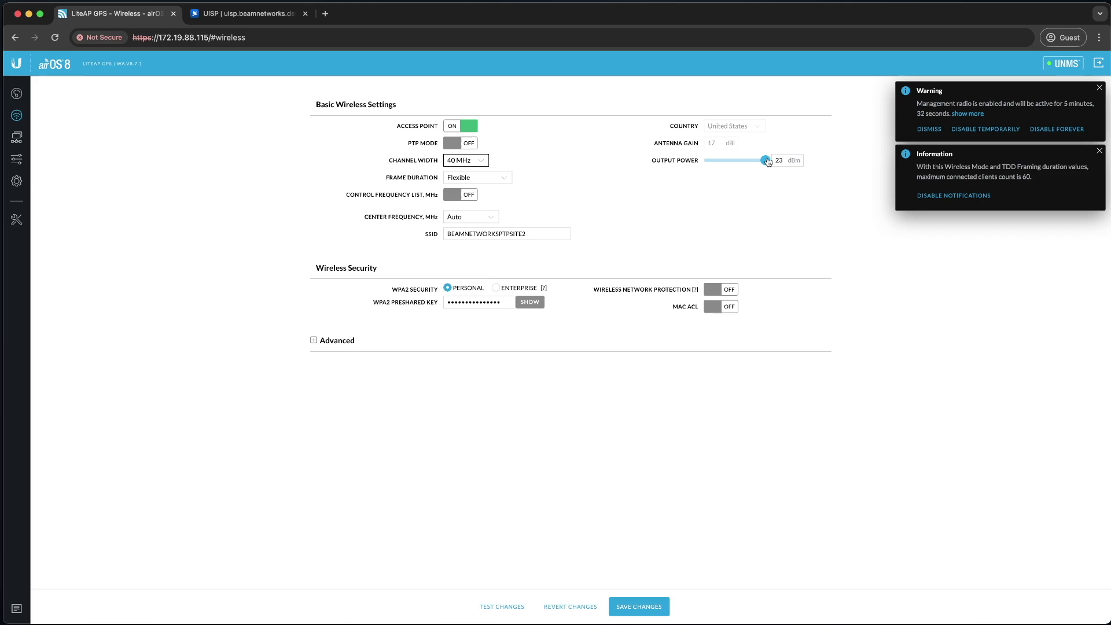
pyautogui.moveTo(767, 161)
pyautogui.mouseDown()
pyautogui.moveTo(712, 161)
pyautogui.moveTo(765, 161)
pyautogui.mouseUp()
pyautogui.click(324, 341)
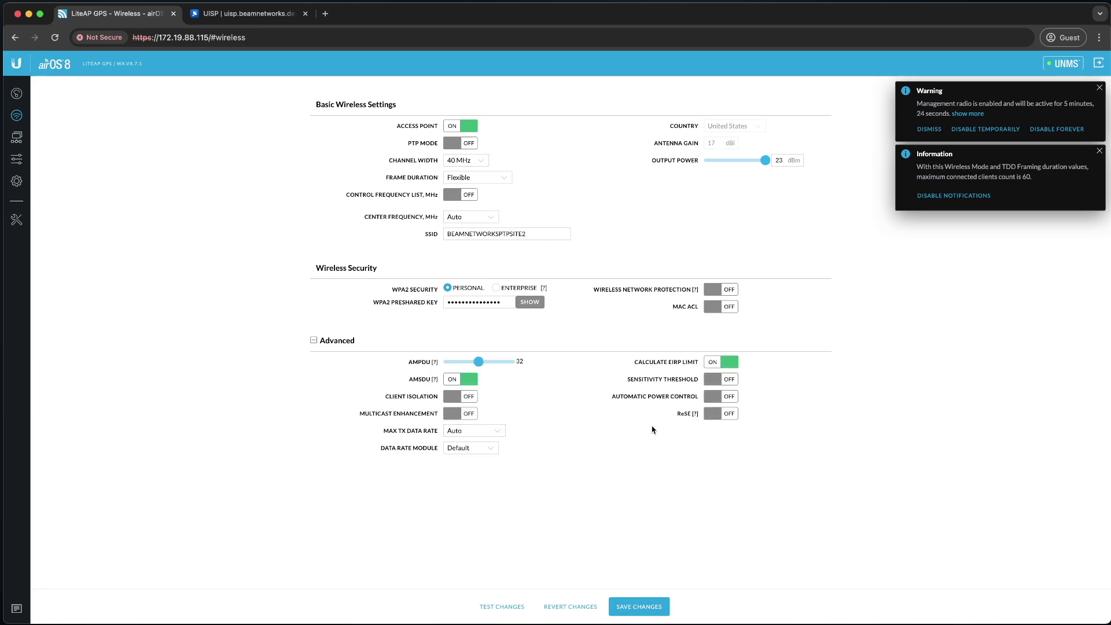
pyautogui.click(315, 339)
pyautogui.click(637, 607)
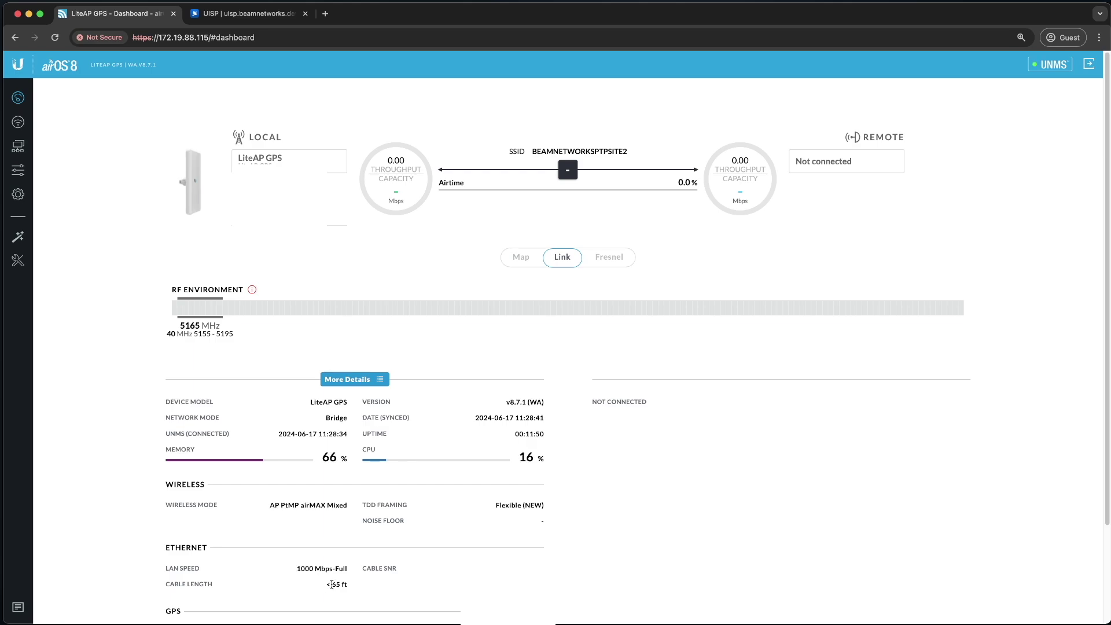
# Step: Switch tabs to bring up the NanoStation 5AC loco dashboard at 172.19.89.77 offering v8.7.13
pyautogui.hotkey('ctrl', 'Tab')
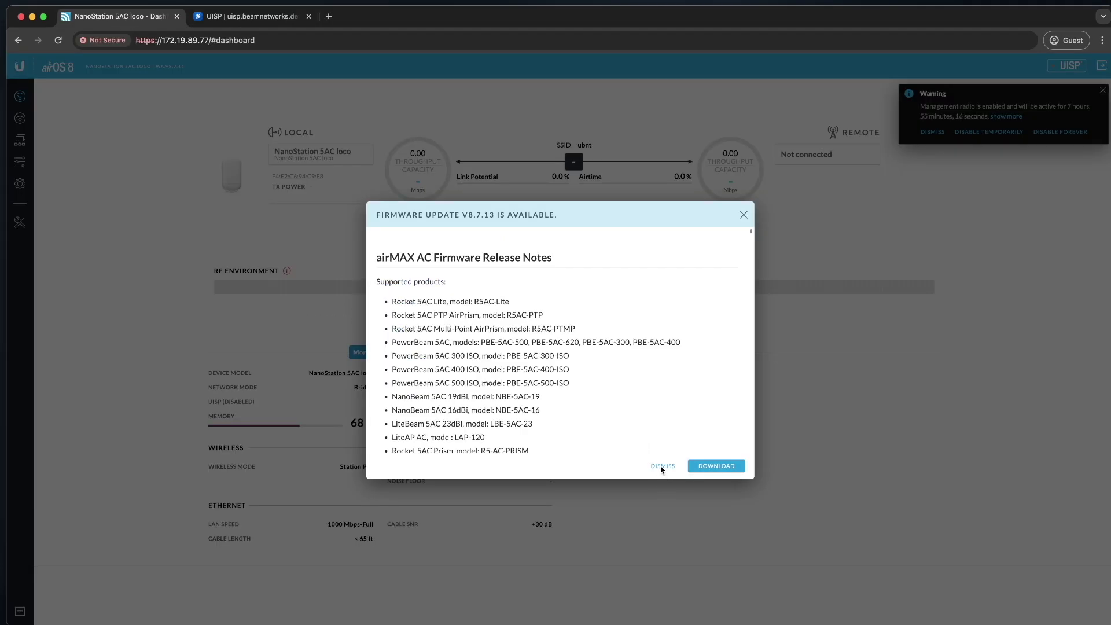
# Step: Dismiss the v8.7.13 update offer, look through Network, Services and System, then return to Wireless
pyautogui.click(662, 466)
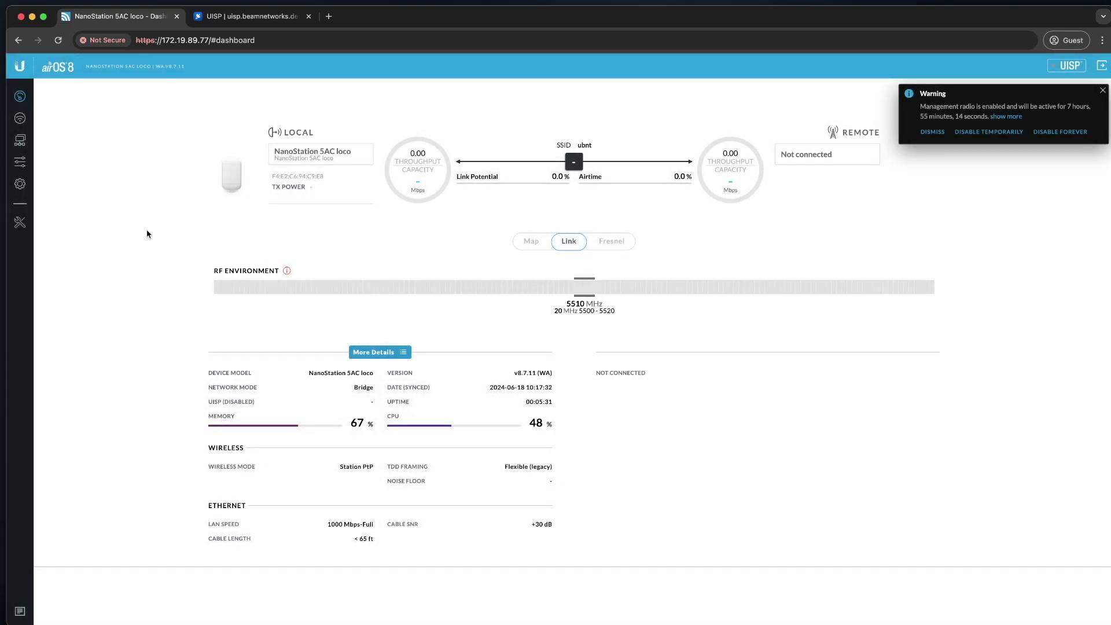
pyautogui.click(23, 122)
pyautogui.click(21, 140)
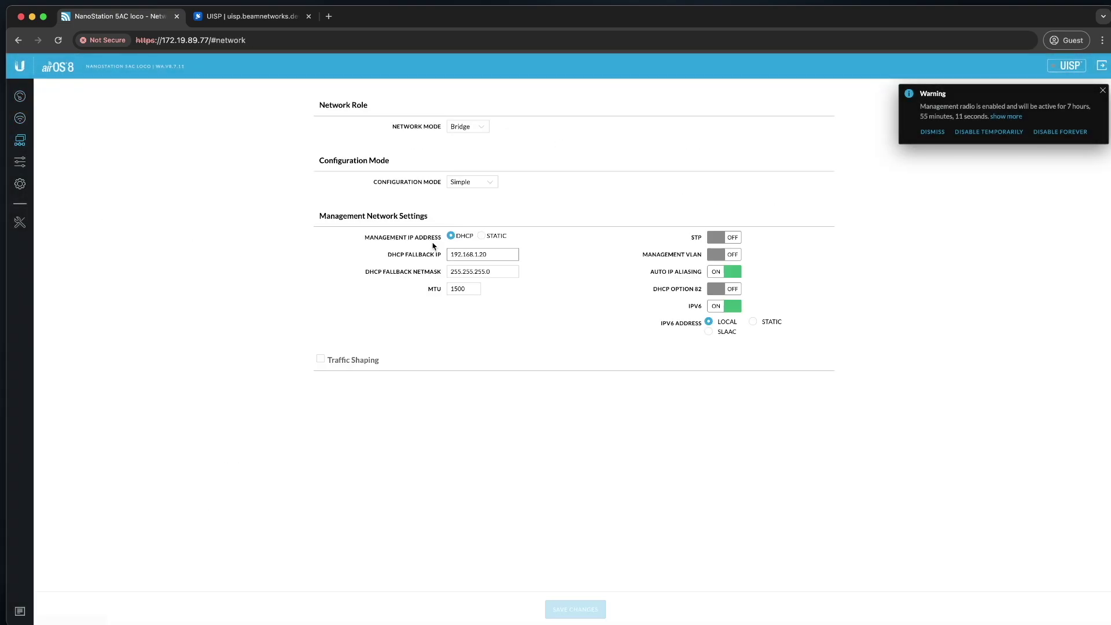
pyautogui.click(27, 163)
pyautogui.click(19, 184)
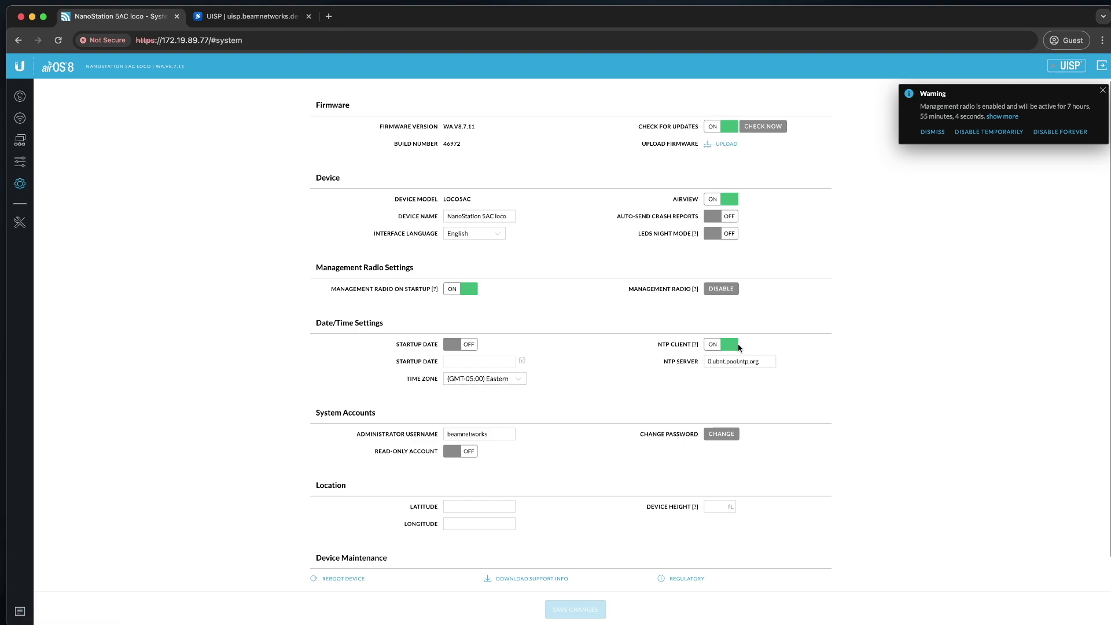
pyautogui.click(19, 118)
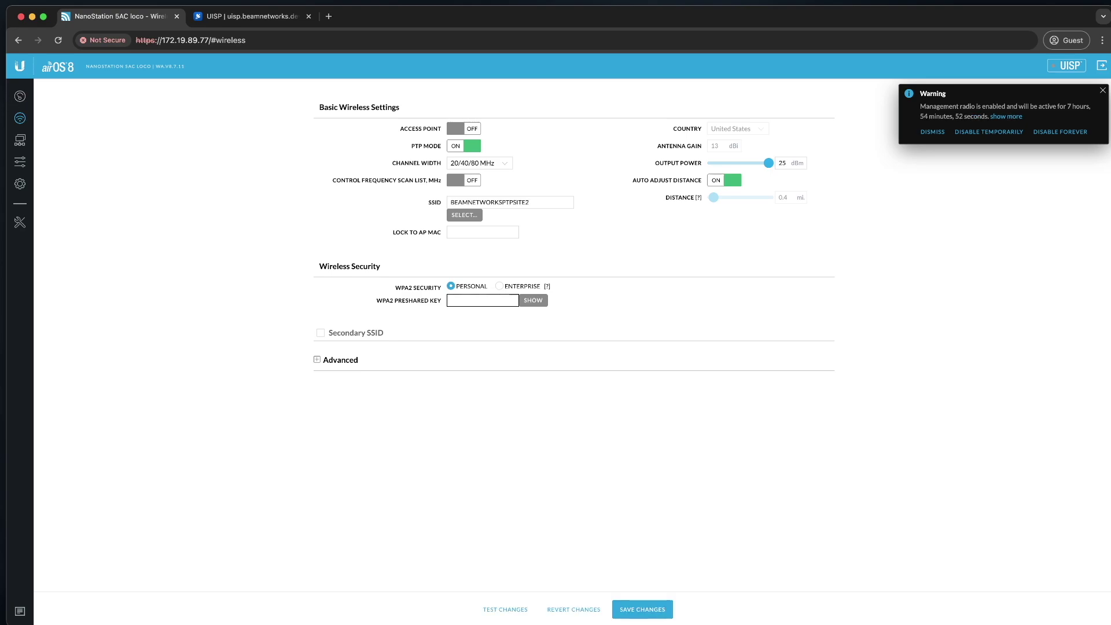
# Step: Save the new WPA2 preshared key, turn PTP mode off for 20/40 MHz, and open UISP settings
pyautogui.write('•••••••••••••••')
pyautogui.click(643, 609)
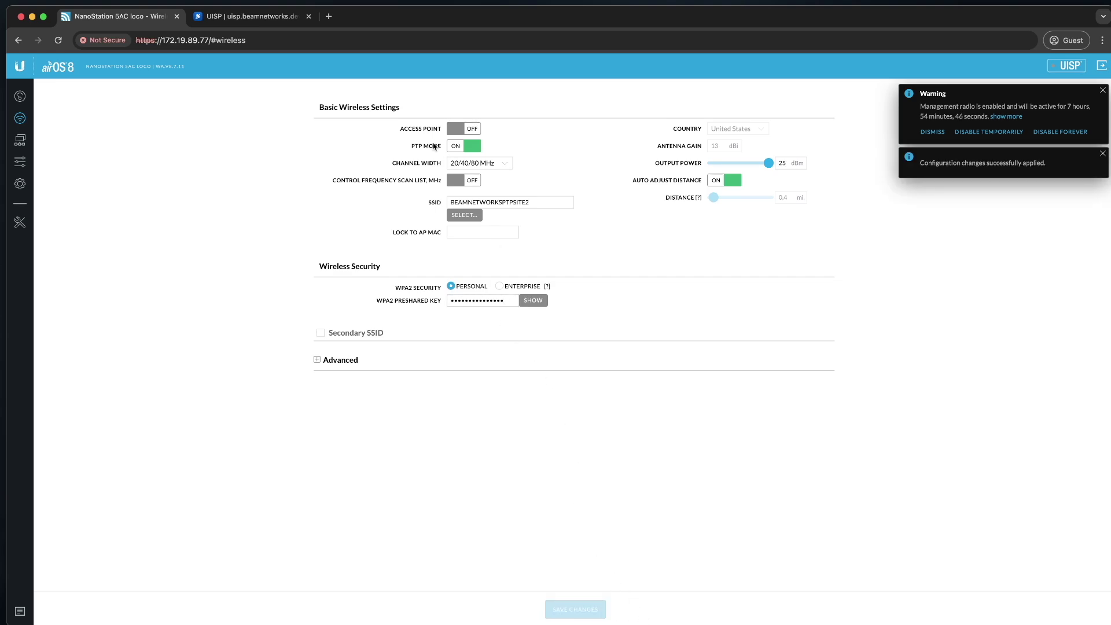
pyautogui.click(471, 149)
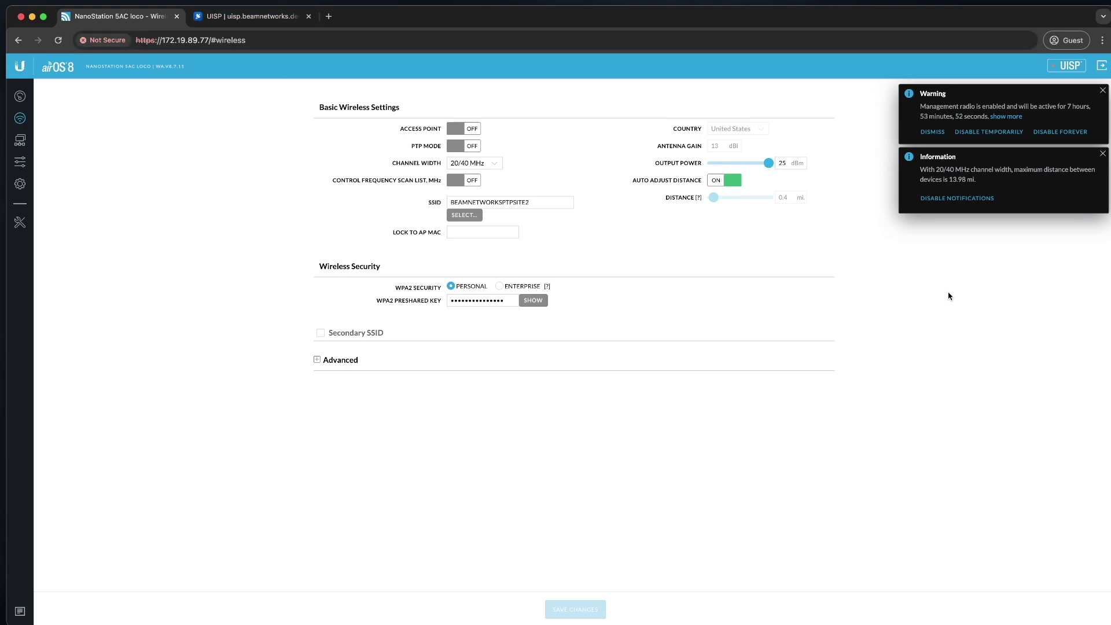
pyautogui.click(1062, 65)
# Step: Paste the UISP connection key into the UISP Controller dialog and confirm it
pyautogui.click(1055, 129)
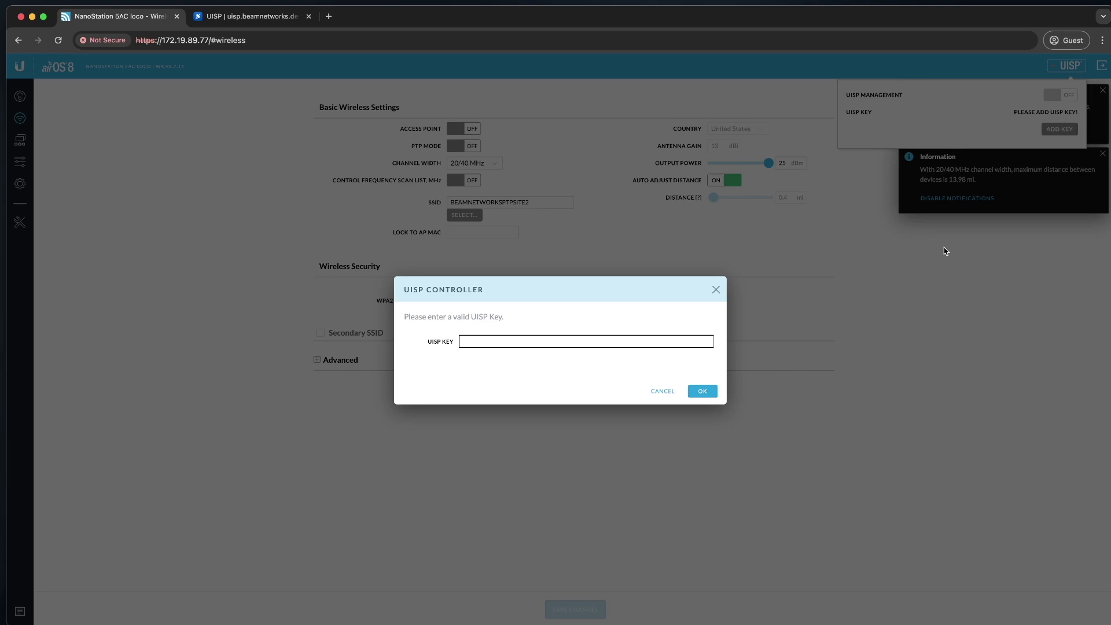
pyautogui.press('super+v')
pyautogui.click(710, 394)
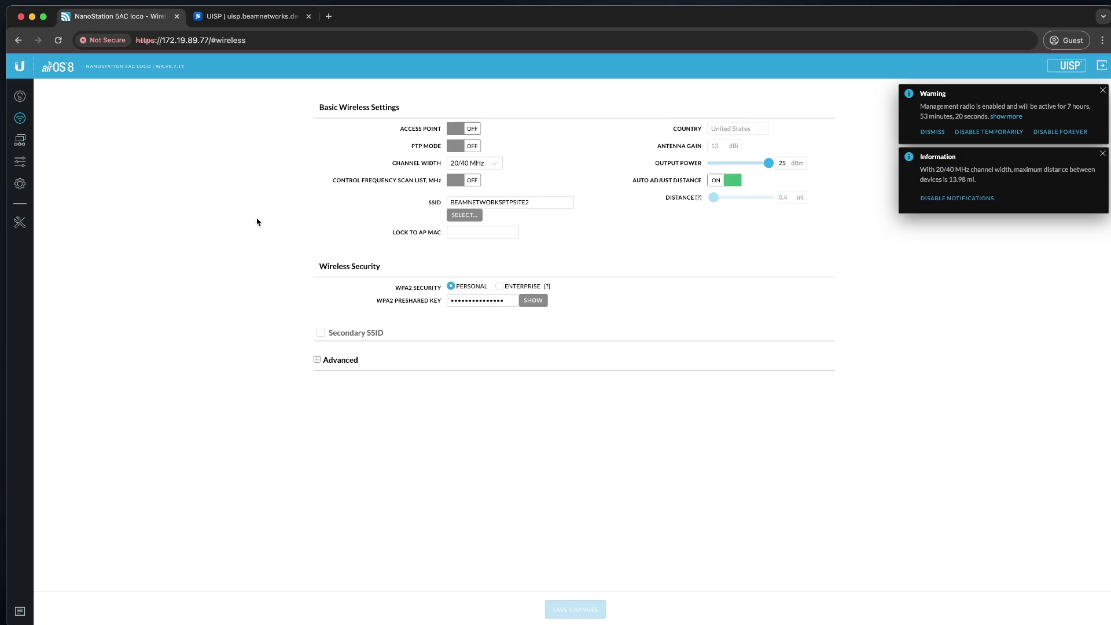
# Step: Select the SSID and preshared key text, check the NanoStation dashboard, then view UISP's device list
pyautogui.click(514, 202)
pyautogui.moveTo(524, 202); pyautogui.dragTo(439, 200)
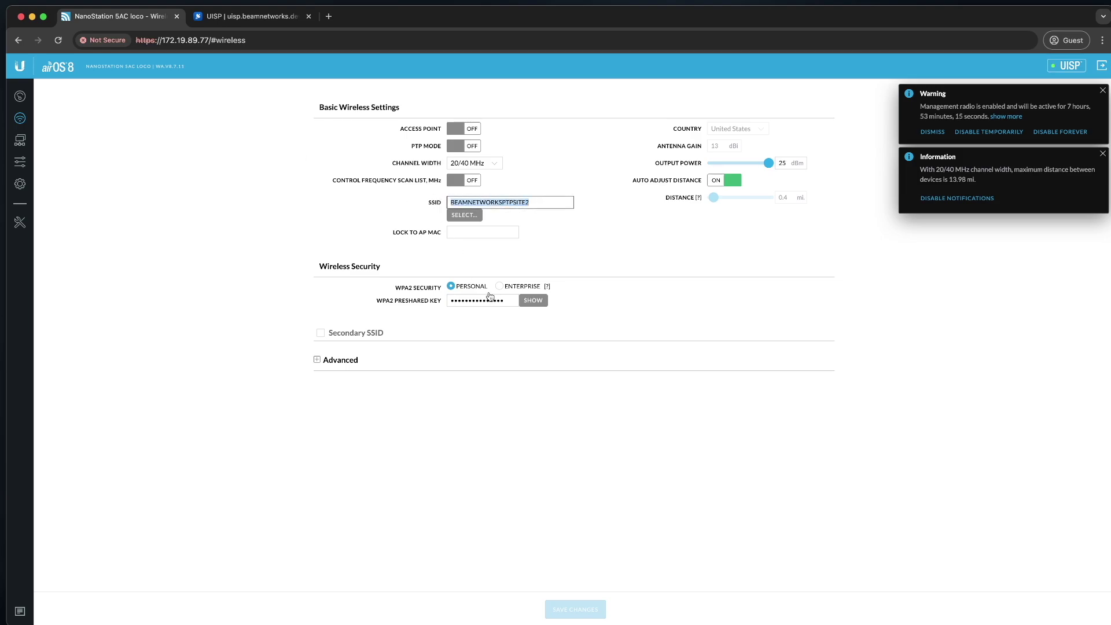
pyautogui.moveTo(491, 297); pyautogui.dragTo(405, 302)
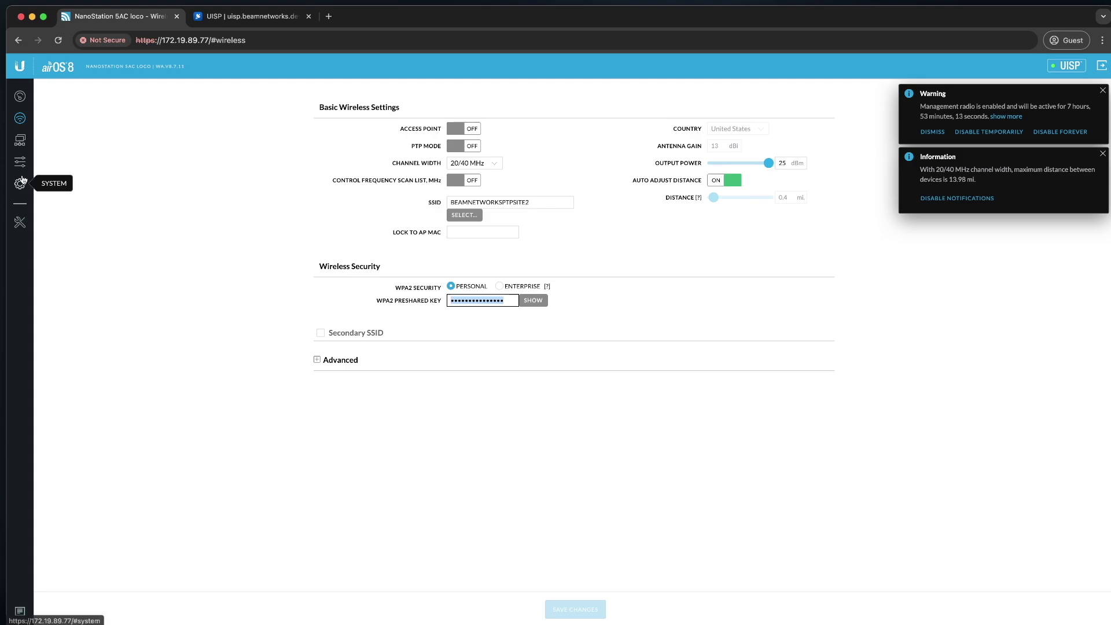
pyautogui.click(22, 98)
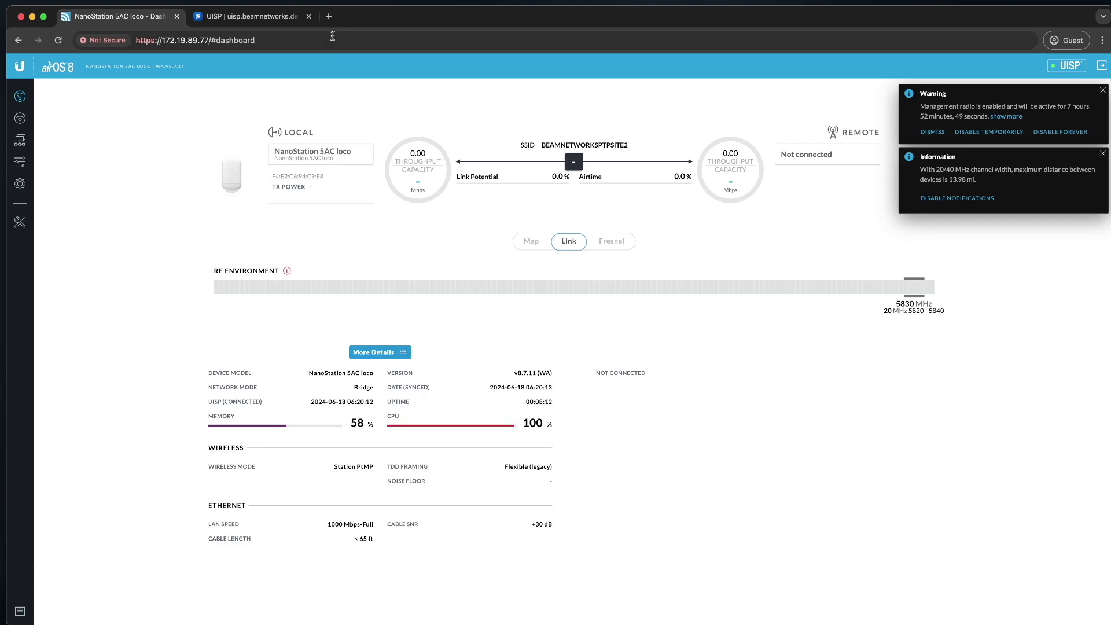
pyautogui.click(249, 17)
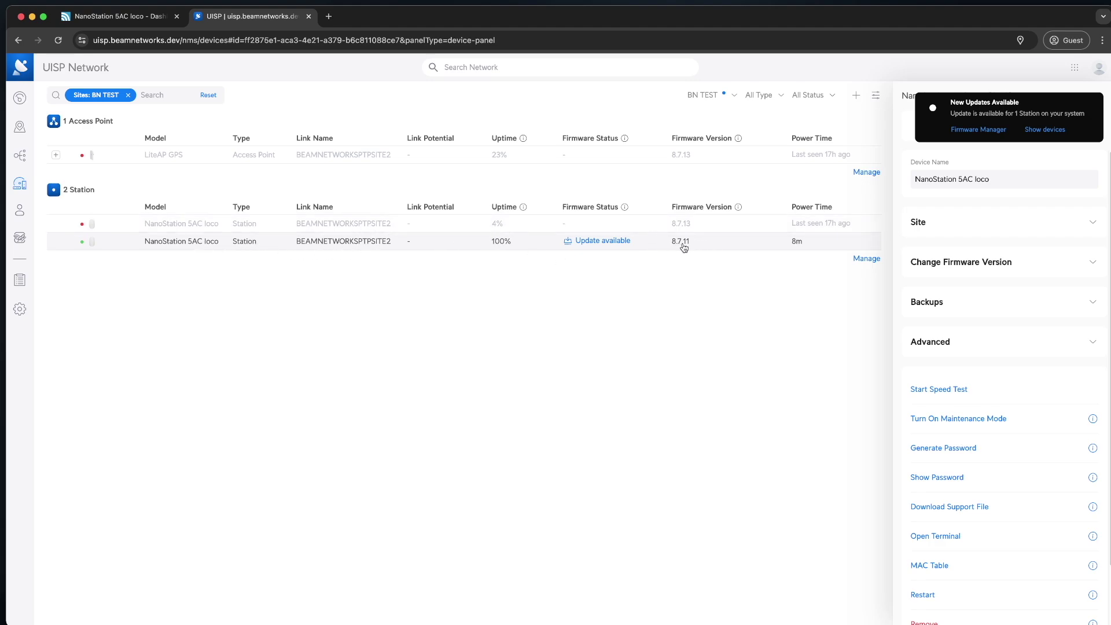
# Step: Close the notice and device panels, then start and confirm the NanoStation's 8.7.13 update immediately
pyautogui.click(1099, 103)
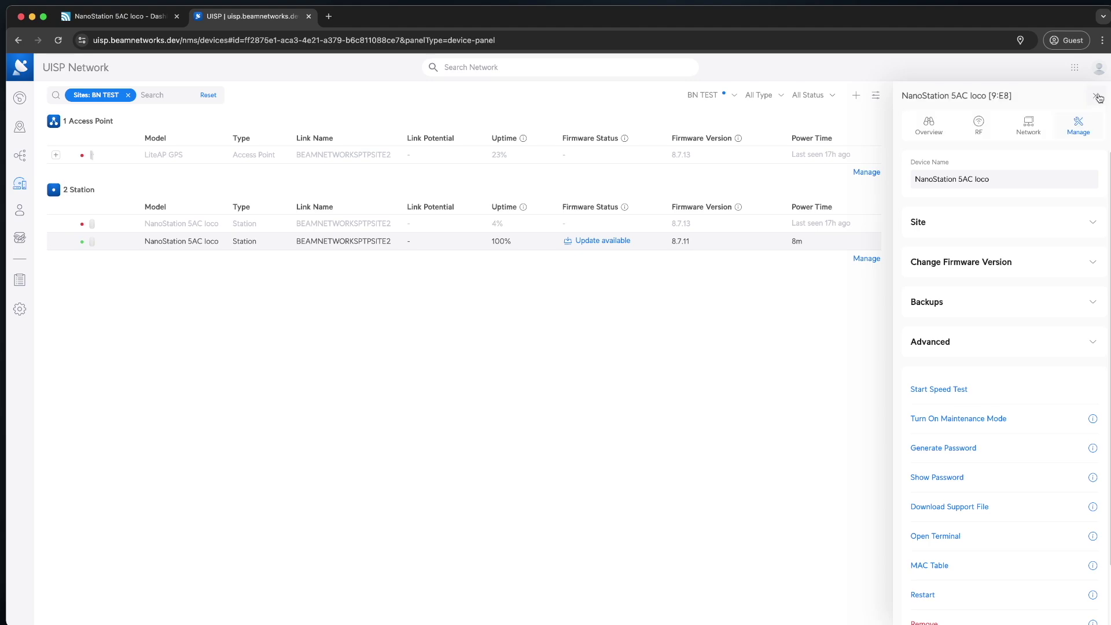
pyautogui.click(1096, 97)
pyautogui.click(1096, 97)
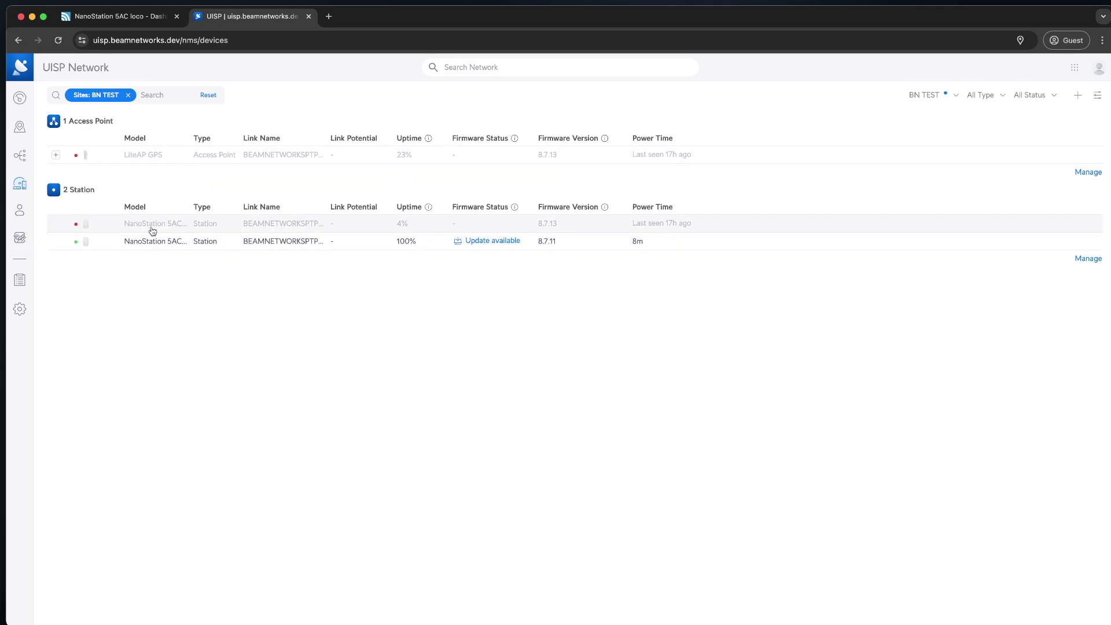
pyautogui.moveTo(483, 241)
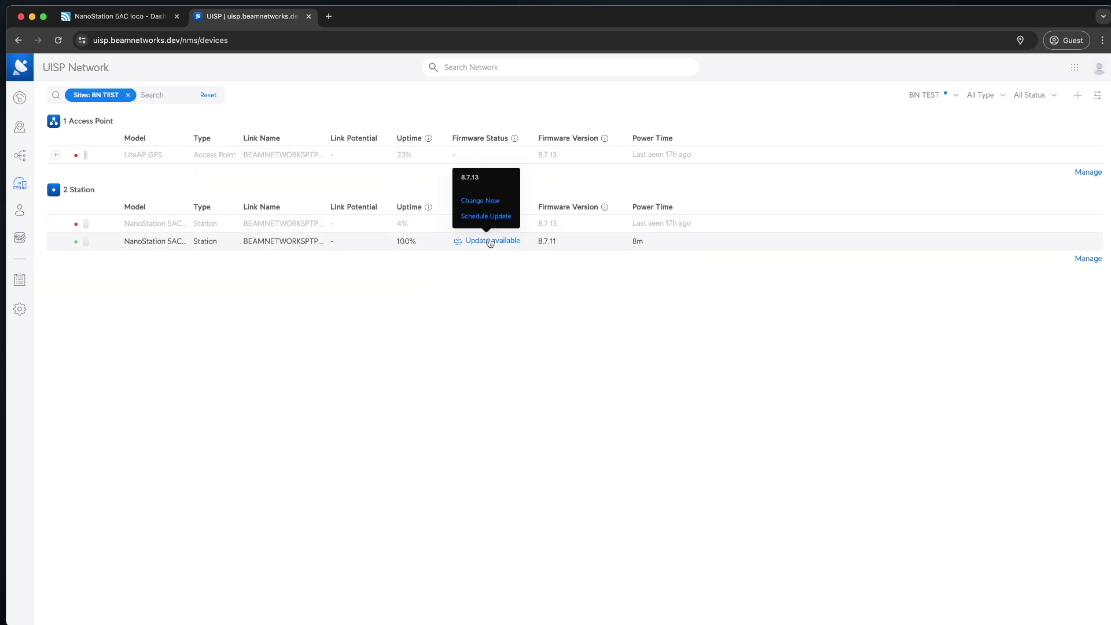
pyautogui.click(477, 203)
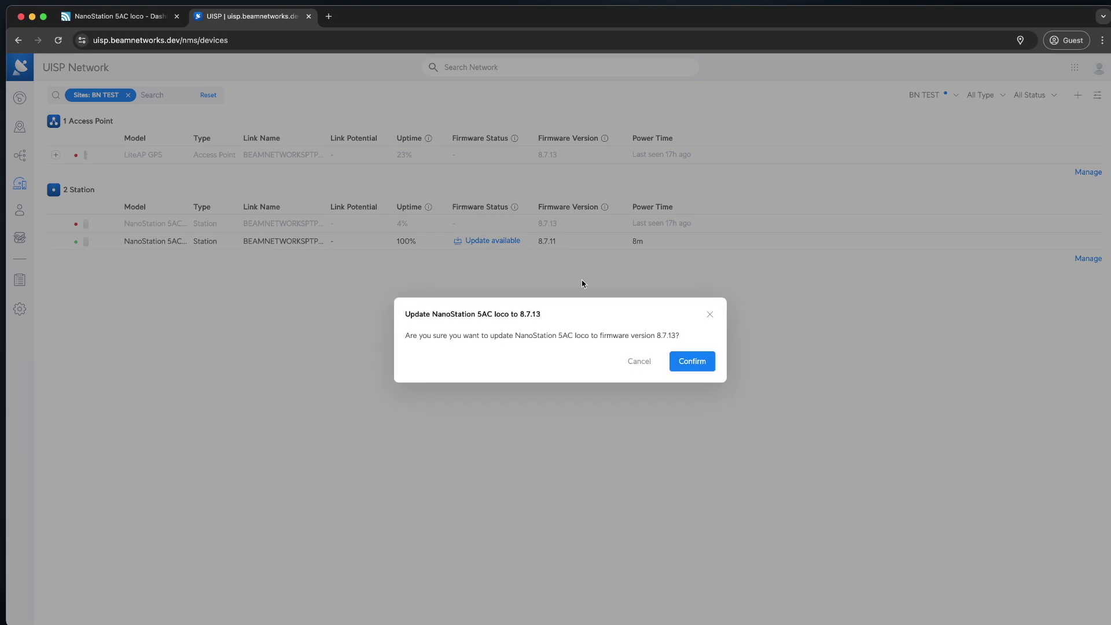
pyautogui.click(694, 361)
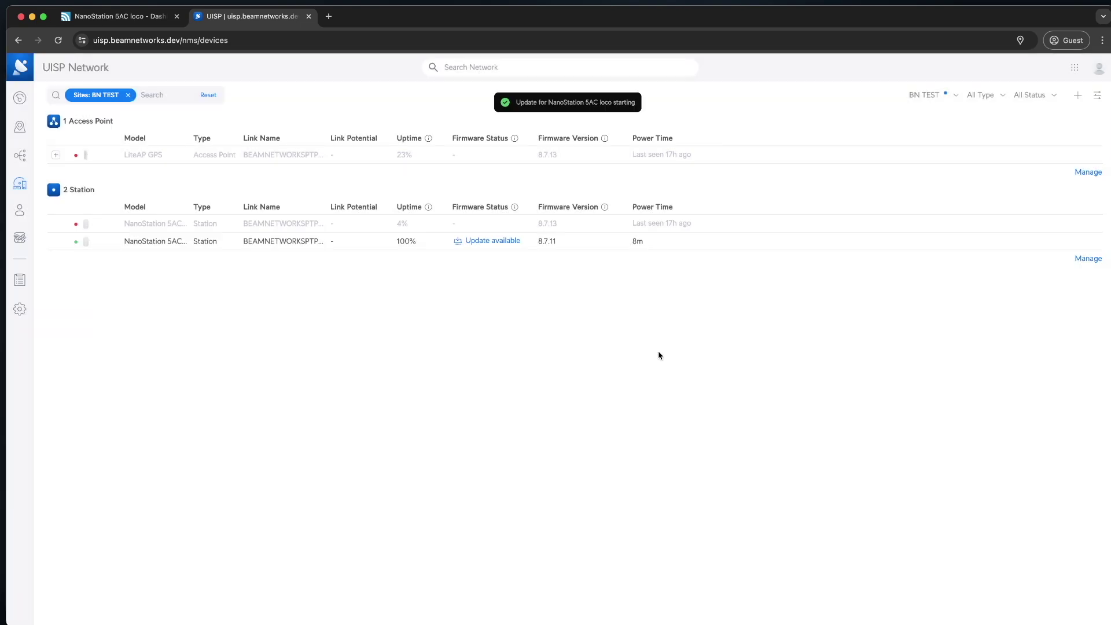